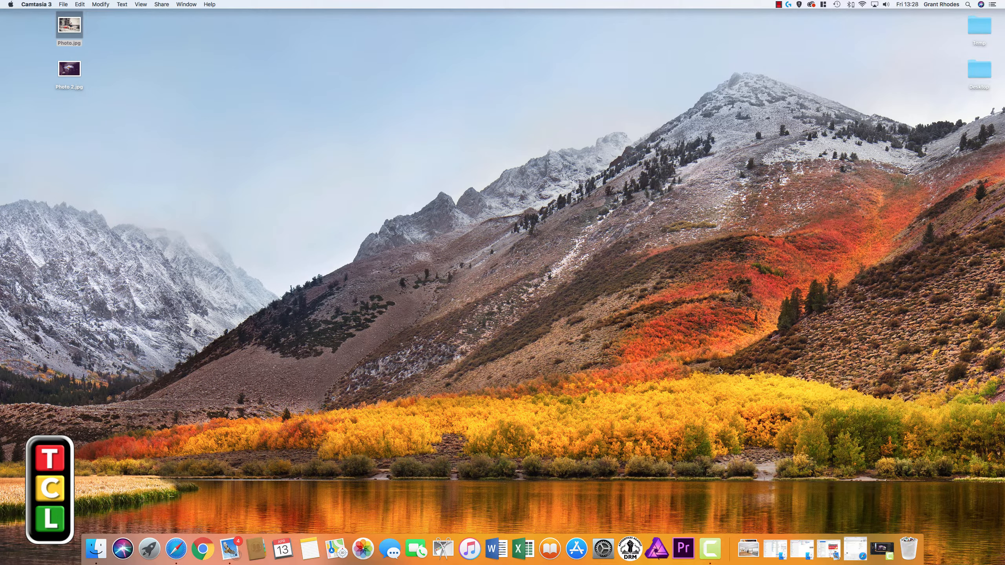
# Step: Open Affinity Photo and move its window so the photo files on the desktop stay accessible
pyautogui.click(657, 548)
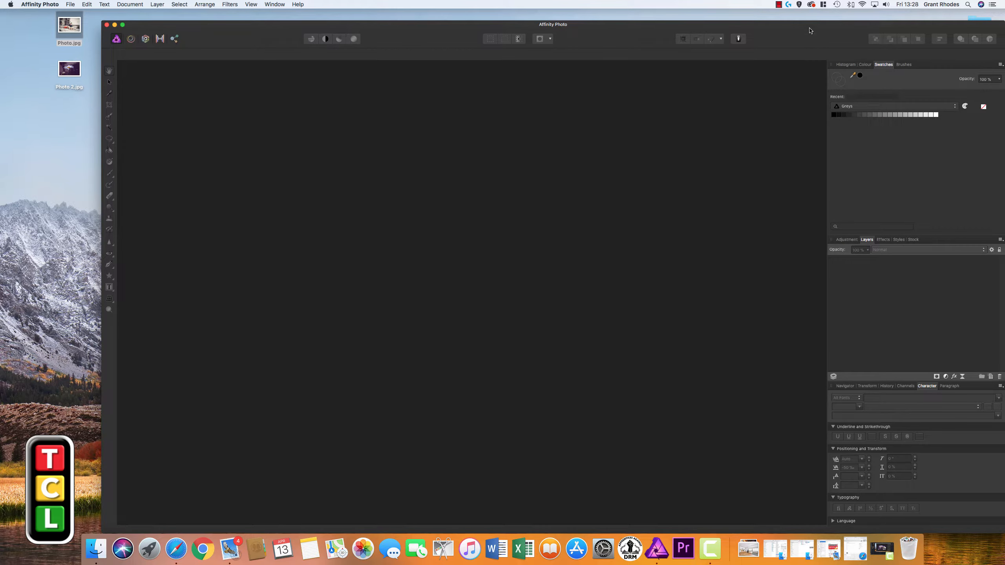
pyautogui.moveTo(814, 27)
pyautogui.mouseDown()
pyautogui.moveTo(774, 25)
pyautogui.moveTo(799, 15)
pyautogui.mouseUp()
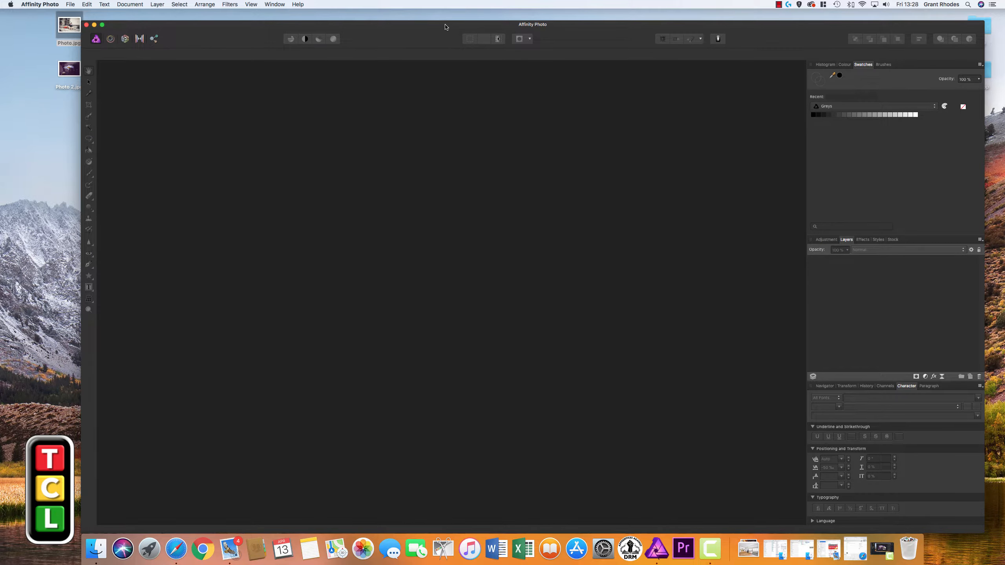
pyautogui.moveTo(442, 29)
pyautogui.mouseDown()
pyautogui.moveTo(438, 19)
pyautogui.moveTo(449, 24)
pyautogui.mouseUp()
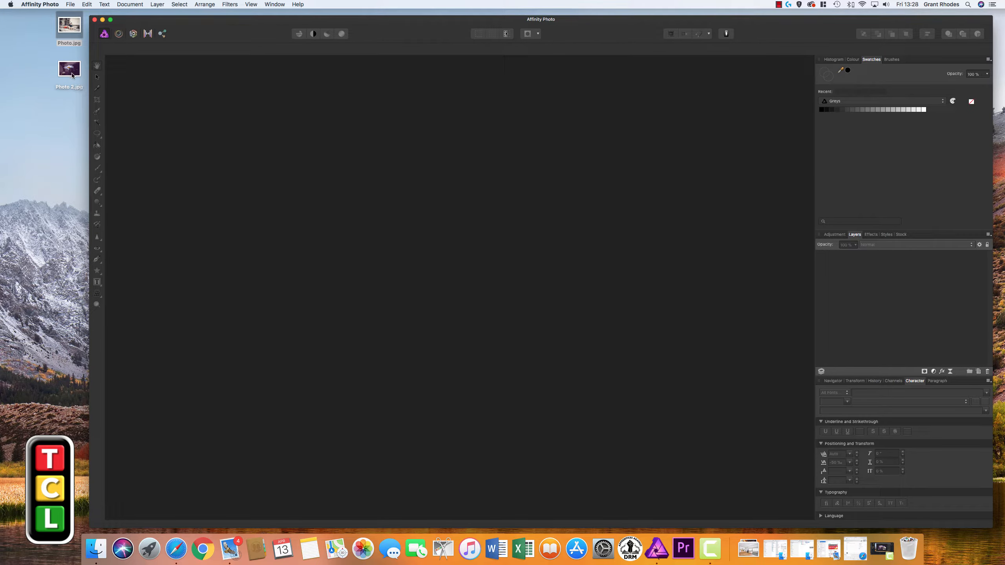
# Step: Create a new Web document with the WQHD page preset (2560 x 1440) and a transparent background
pyautogui.click(72, 5)
pyautogui.click(77, 14)
pyautogui.click(534, 113)
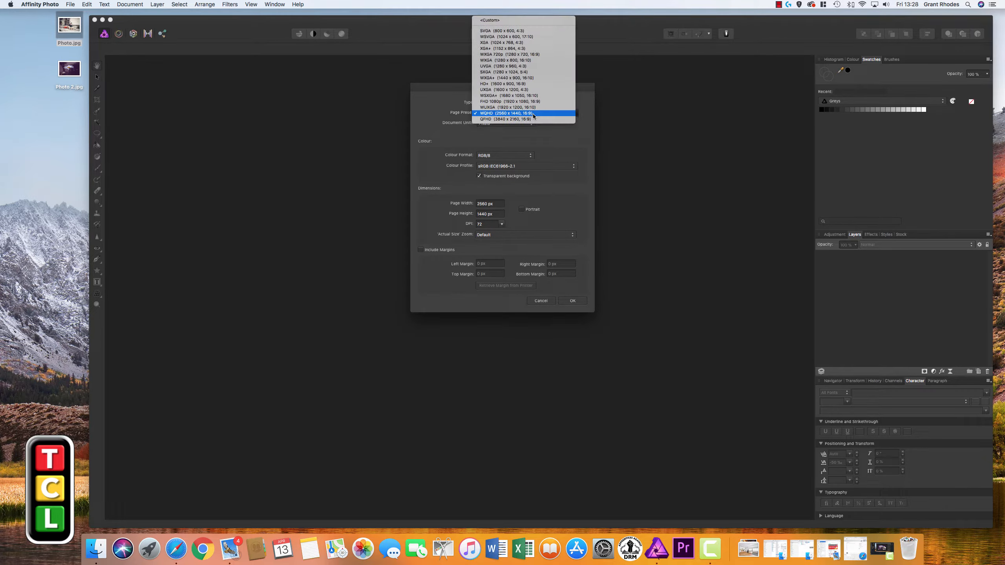
pyautogui.click(533, 113)
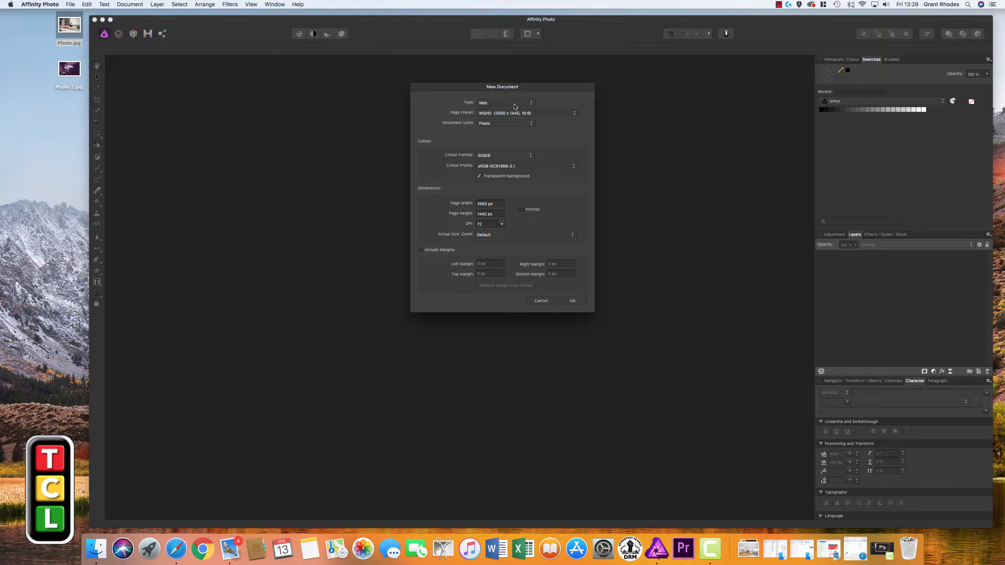
pyautogui.click(497, 205)
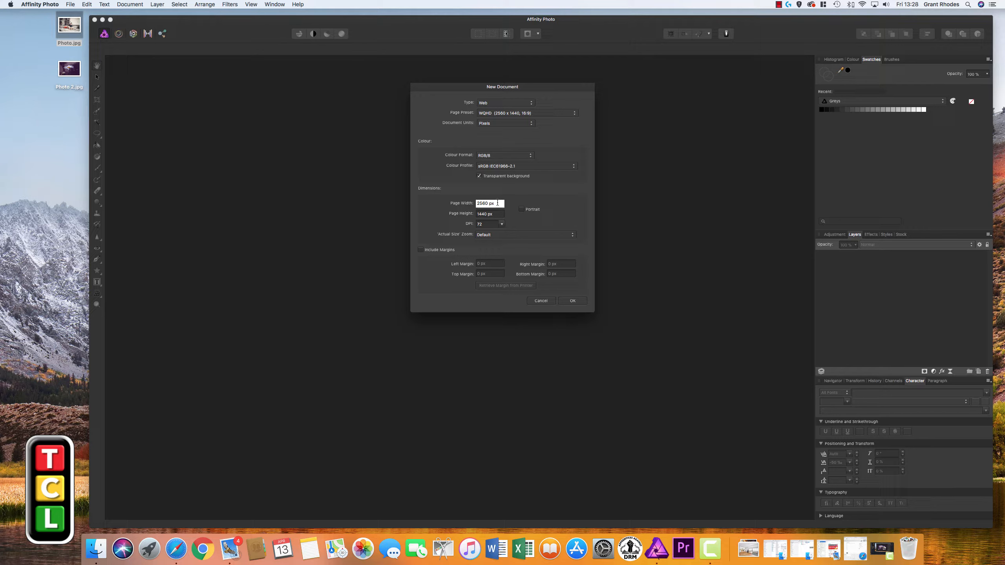
pyautogui.click(510, 115)
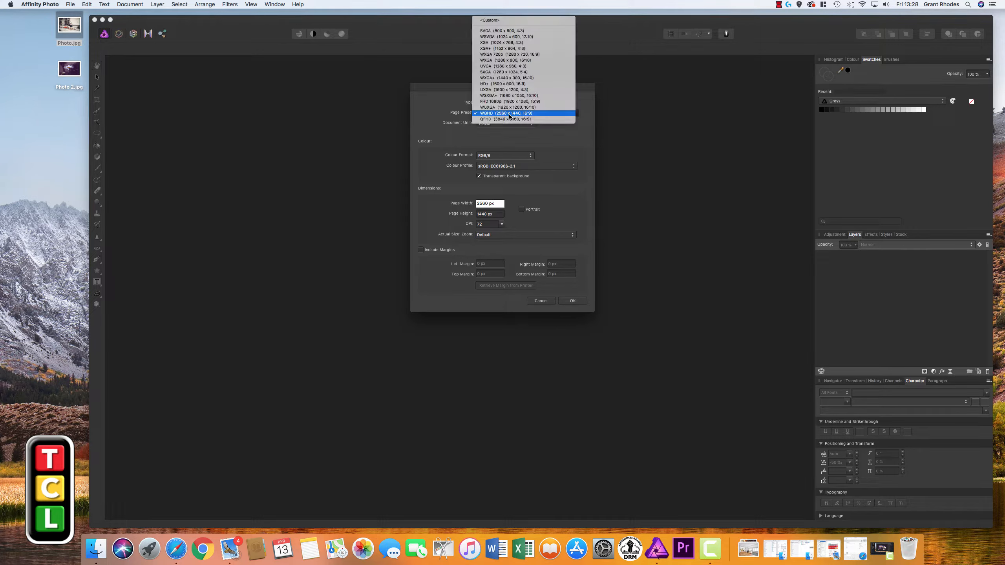
pyautogui.click(538, 115)
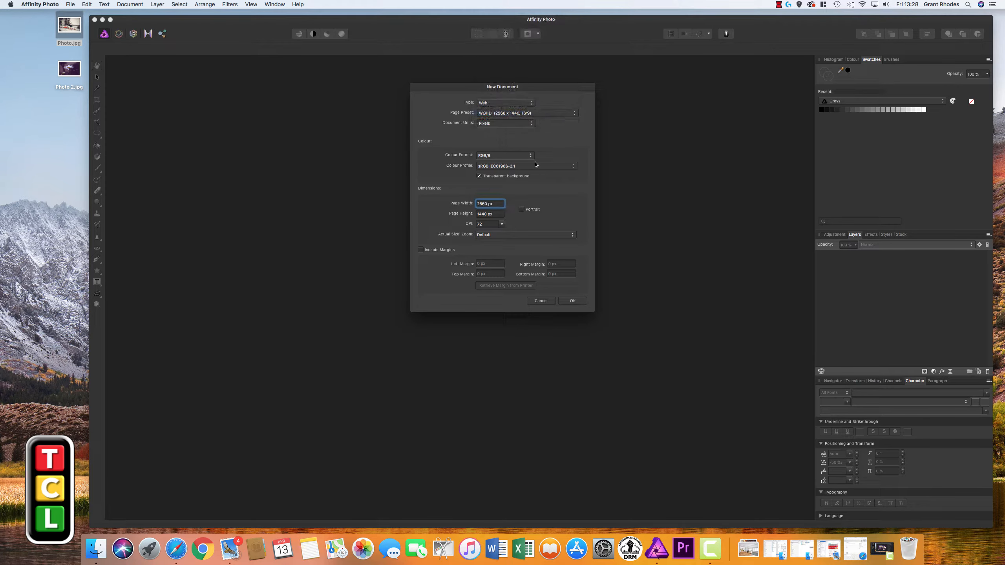
pyautogui.click(571, 302)
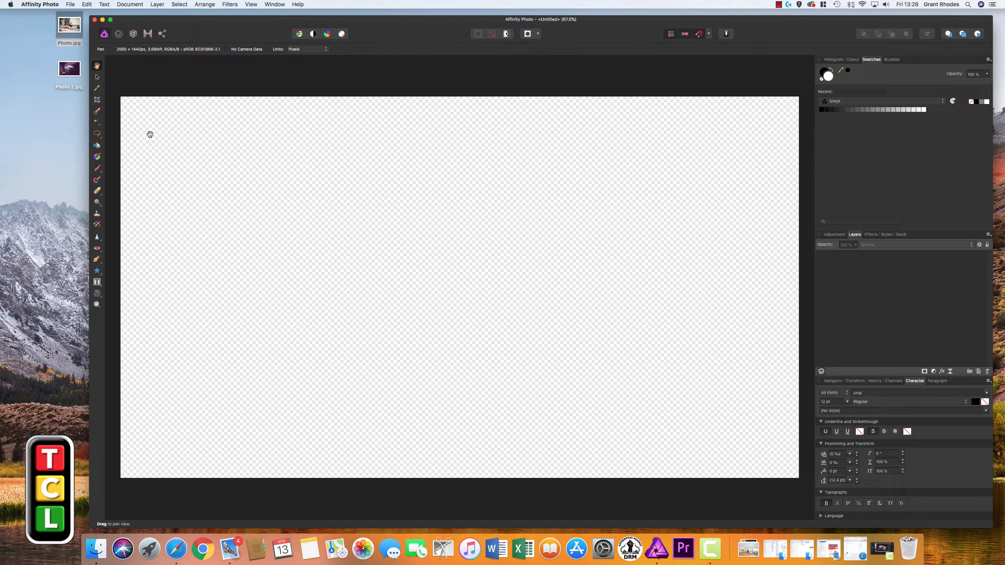
# Step: Place Photo 2.jpg in the document, scale it down and position it so the daisy fills the canvas's right part
pyautogui.moveTo(67, 73); pyautogui.dragTo(426, 190)
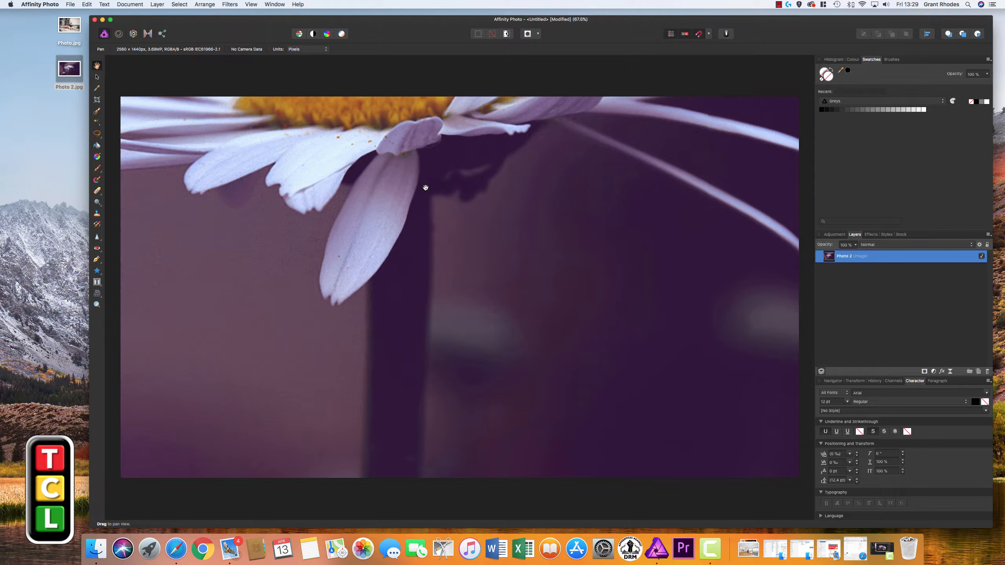
pyautogui.scroll(-6, 425, 189)
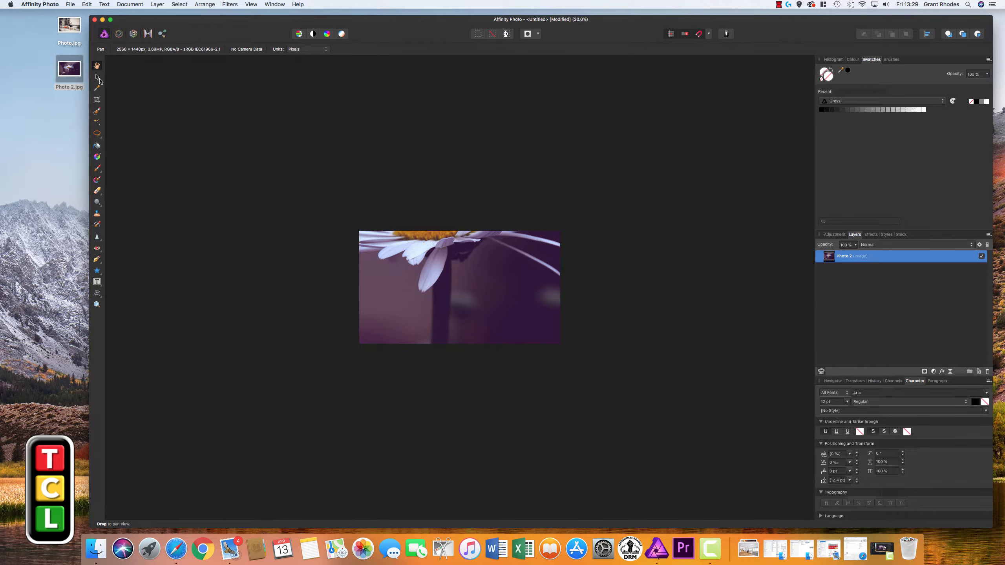
pyautogui.press('v')
pyautogui.moveTo(213, 100); pyautogui.dragTo(504, 291)
pyautogui.moveTo(588, 334); pyautogui.dragTo(453, 272)
pyautogui.moveTo(370, 228); pyautogui.dragTo(431, 268)
pyautogui.click(499, 152)
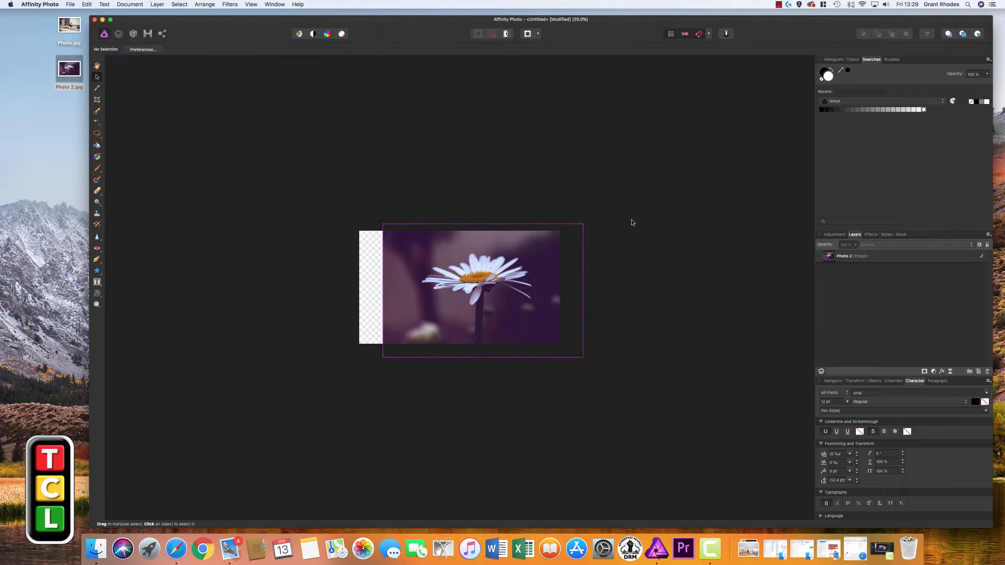
pyautogui.press('super+equal')
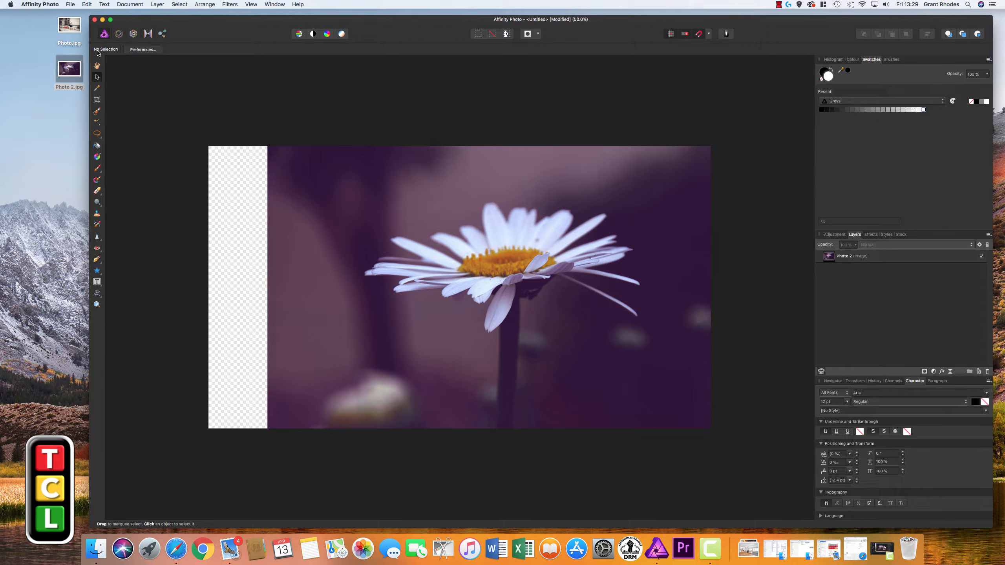
# Step: Place Photo.jpg above the daisy image, scale it down and position it over the left two thirds of the canvas
pyautogui.moveTo(67, 27); pyautogui.dragTo(272, 239)
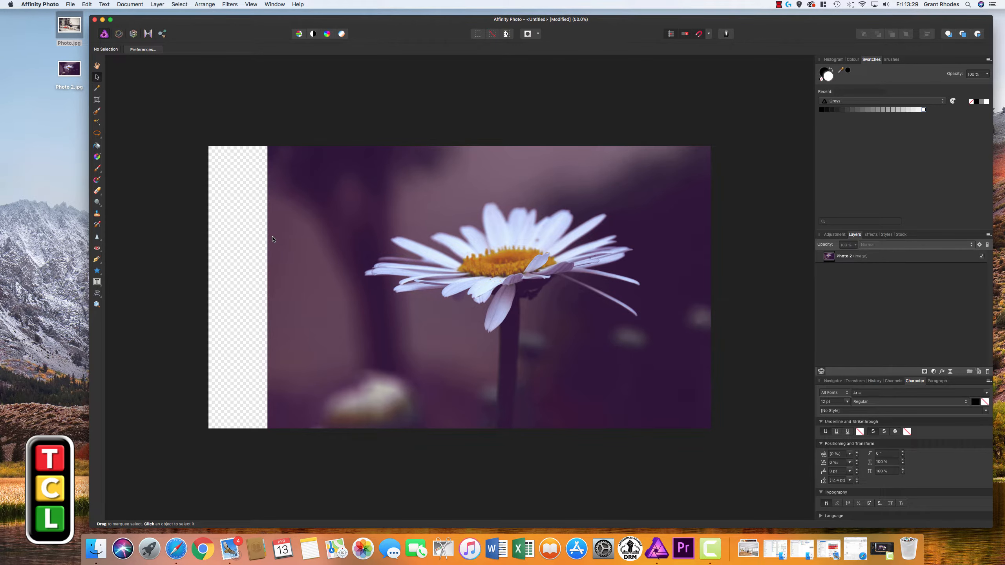
pyautogui.press('super+minus')
pyautogui.press('super+minus')
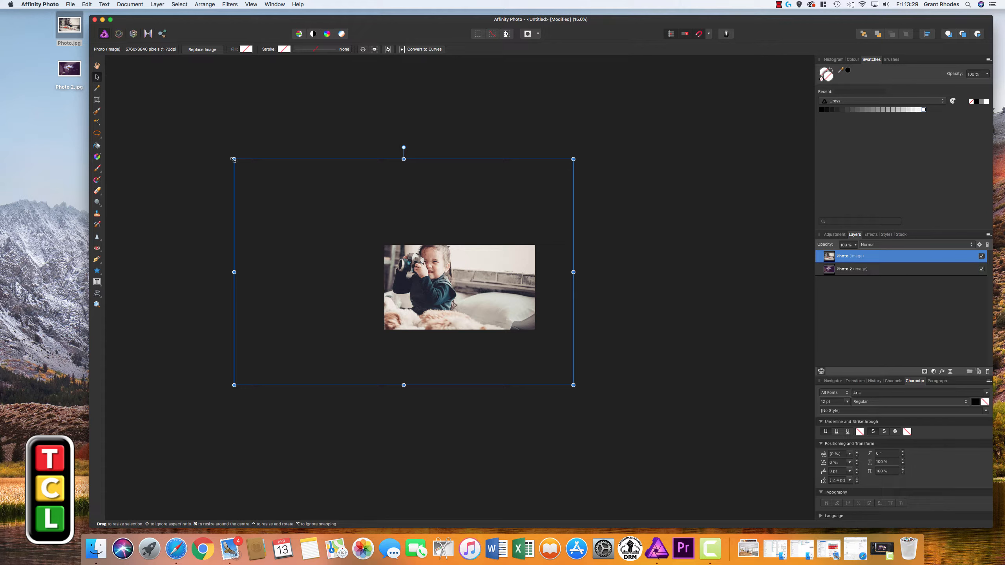
pyautogui.moveTo(234, 159); pyautogui.dragTo(327, 240)
pyautogui.moveTo(388, 272); pyautogui.dragTo(422, 292)
pyautogui.hotkey('ctrl', 'z')
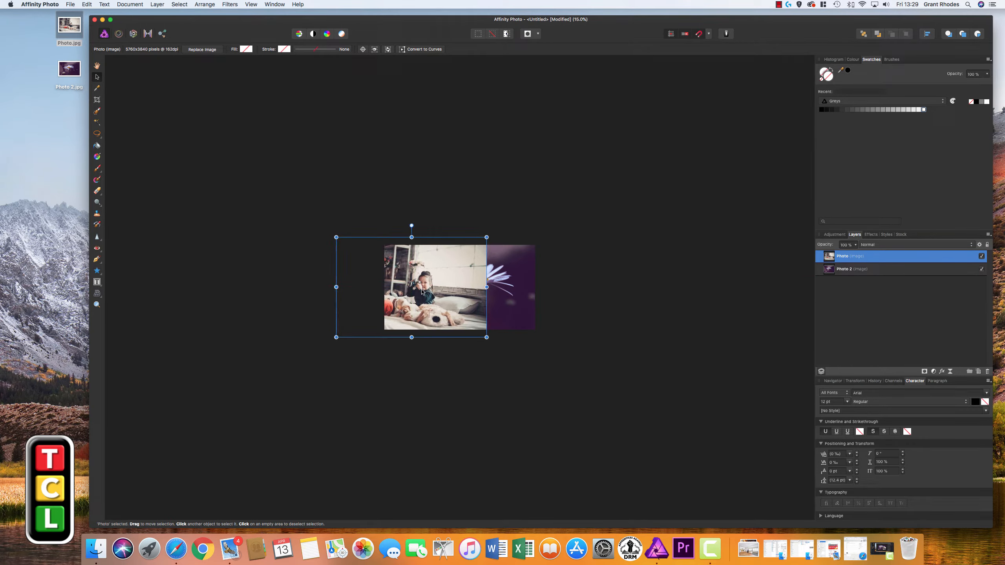
pyautogui.press('super+equal')
pyautogui.press('super+equal')
pyautogui.press('super+equal')
pyautogui.click(867, 286)
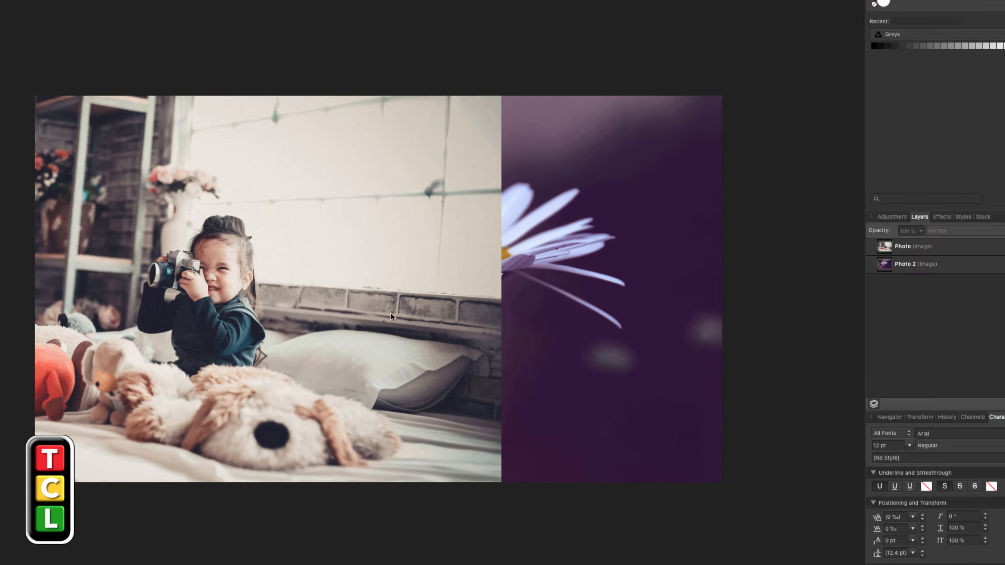
# Step: Select the Photo and Photo 2 layers in turn to check their stacking order
pyautogui.click(906, 248)
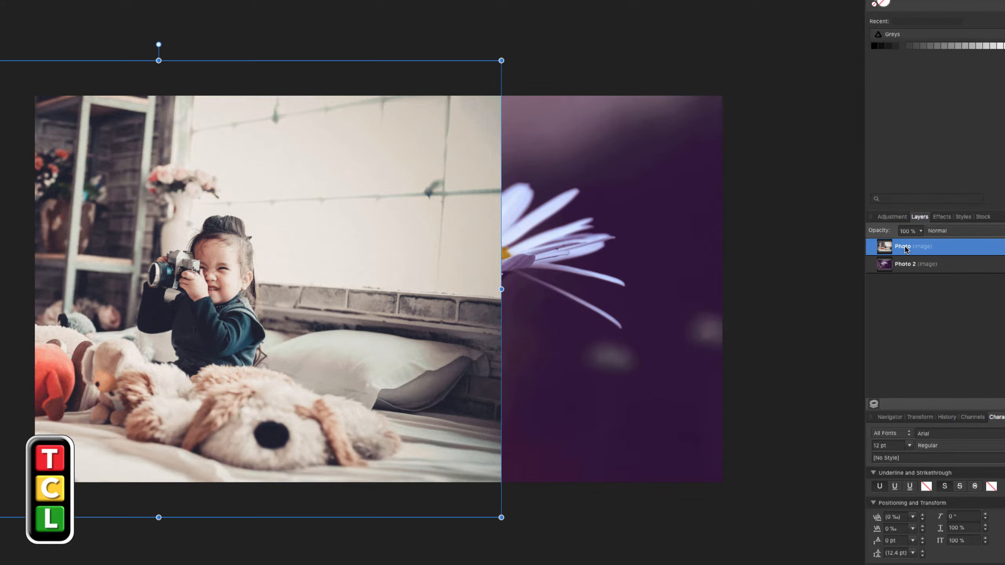
pyautogui.click(899, 272)
pyautogui.moveTo(897, 275); pyautogui.dragTo(925, 278)
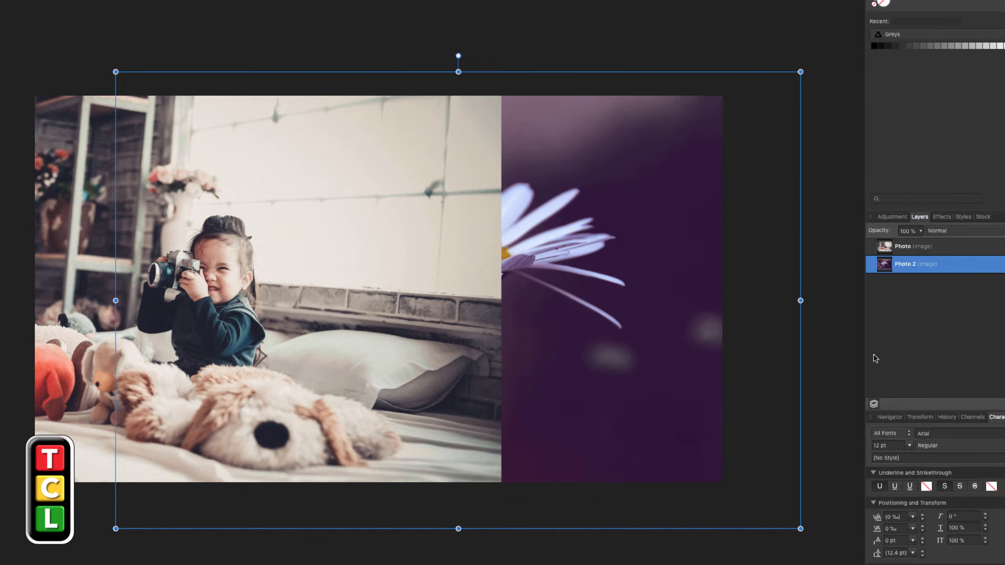
pyautogui.click(499, 25)
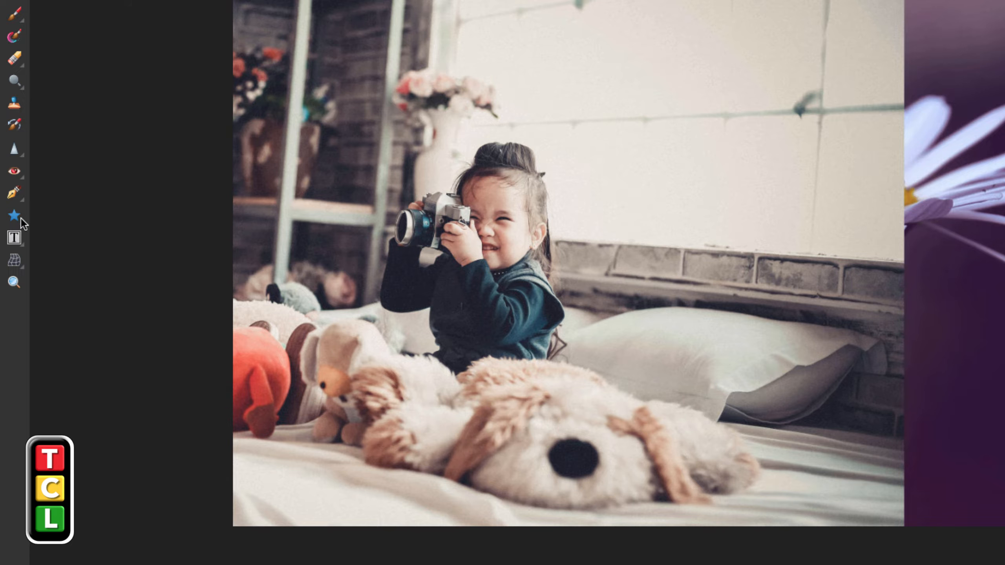
# Step: Draw a large white trapezoid over the photo of the child with the Trapezoid Tool, extending beyond the canvas edges
pyautogui.click(21, 219)
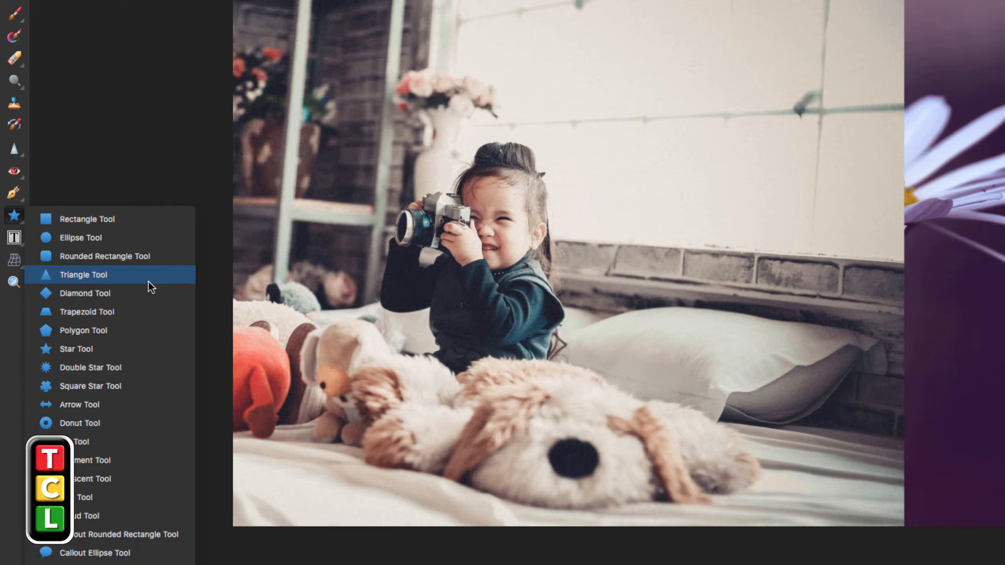
pyautogui.click(146, 311)
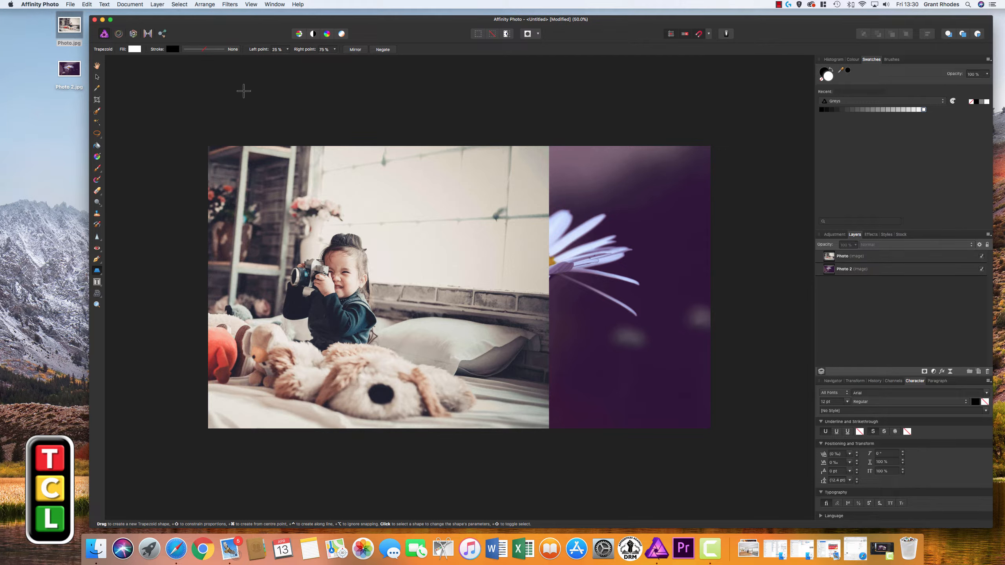
pyautogui.moveTo(155, 82); pyautogui.dragTo(576, 482)
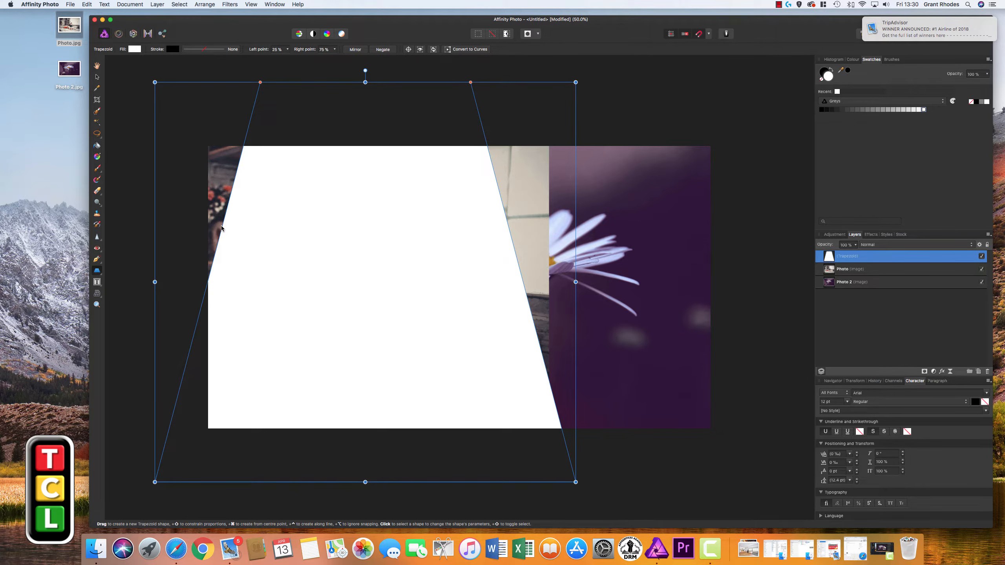
# Step: Flip the trapezoid vertically and move it over the left part of the canvas with its slanted right edge inside
pyautogui.press('super+minus')
pyautogui.click(97, 77)
pyautogui.moveTo(475, 324); pyautogui.dragTo(335, 364)
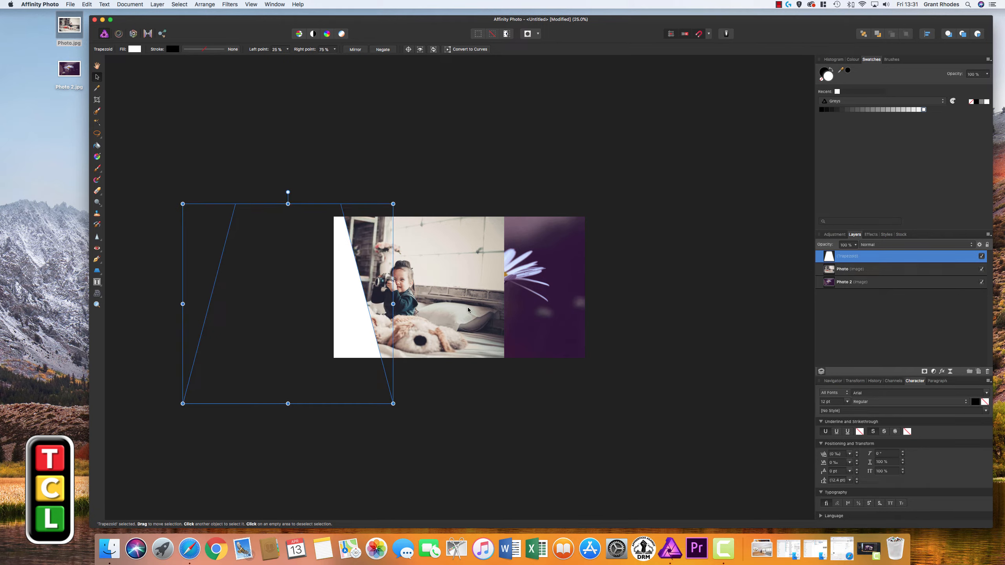
pyautogui.click(207, 4)
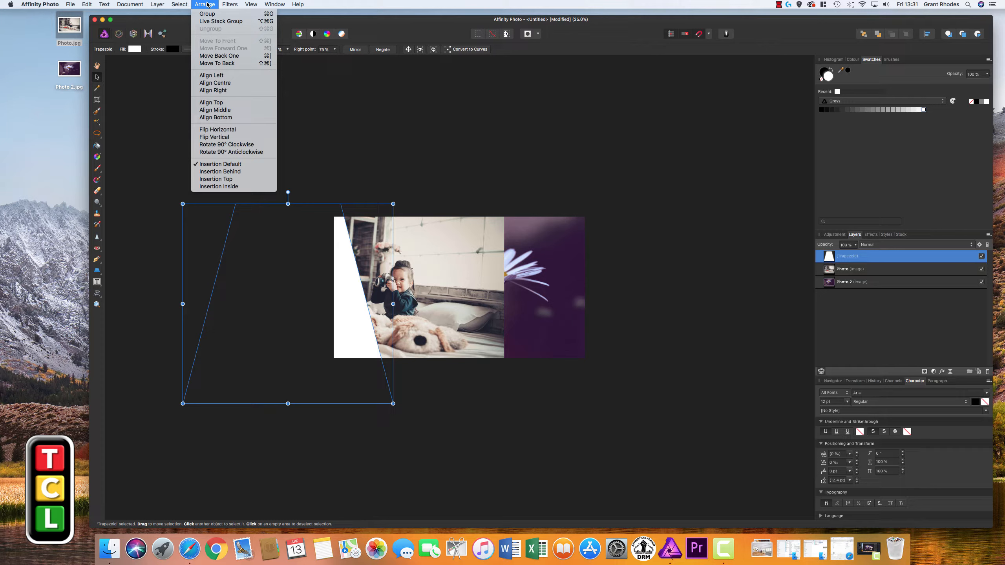
pyautogui.click(222, 137)
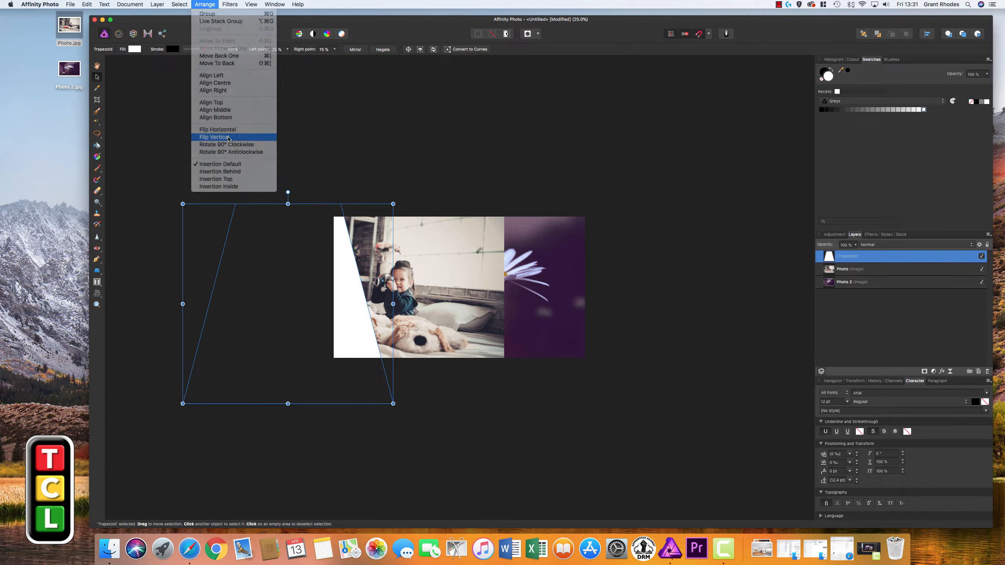
pyautogui.moveTo(300, 294); pyautogui.dragTo(374, 275)
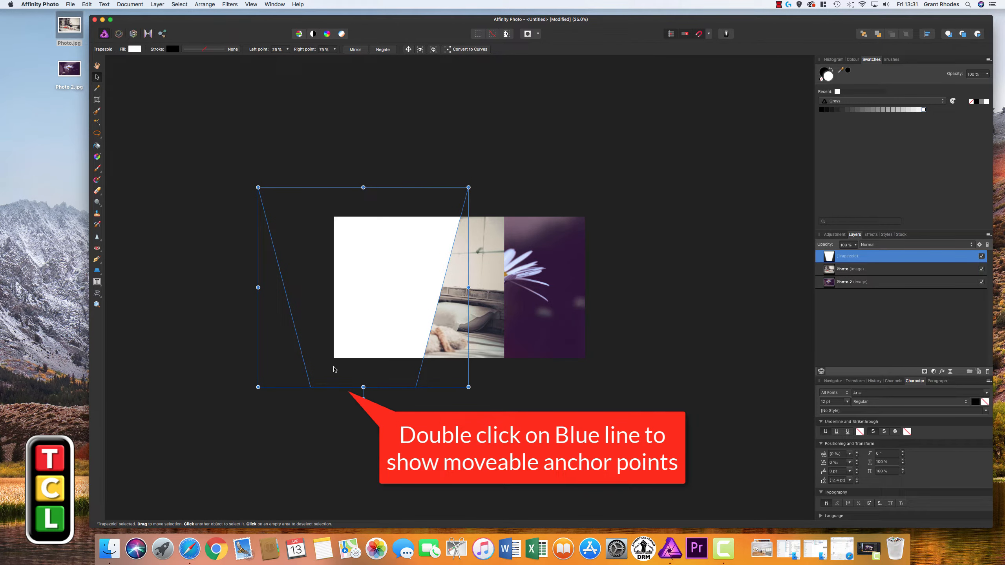
# Step: Reshape the trapezoid to a left point of 0% and a right point of 73%, and resize it to about 2308 px wide
pyautogui.doubleClick(311, 389)
pyautogui.moveTo(311, 387); pyautogui.dragTo(258, 387)
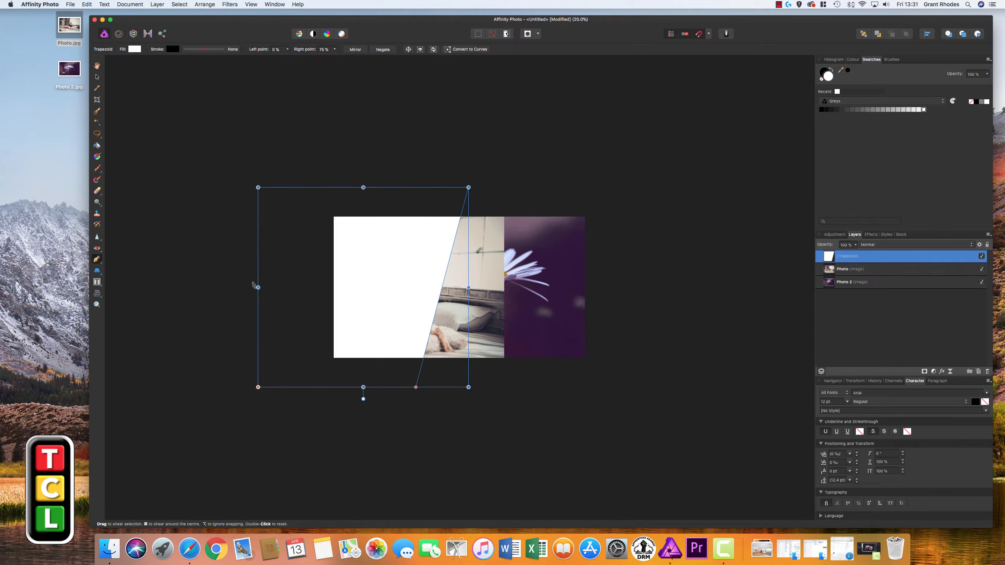
pyautogui.moveTo(257, 286); pyautogui.dragTo(282, 287)
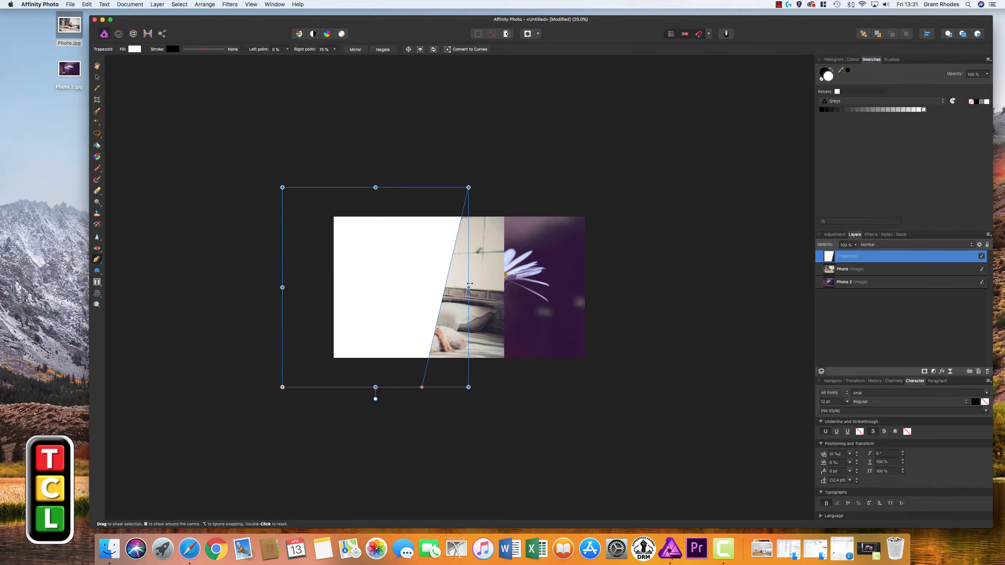
pyautogui.moveTo(468, 287); pyautogui.dragTo(509, 287)
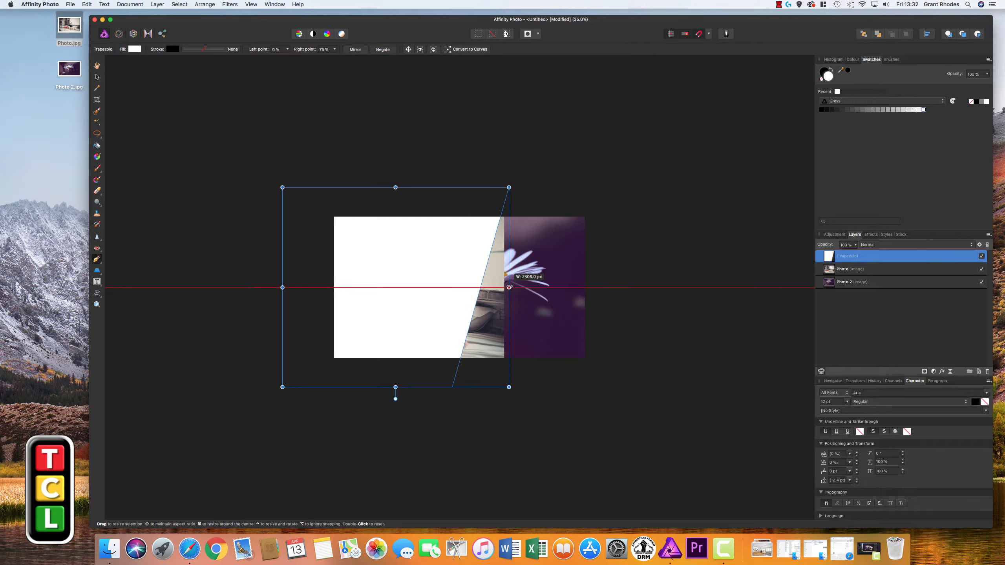
pyautogui.moveTo(508, 288); pyautogui.dragTo(509, 288)
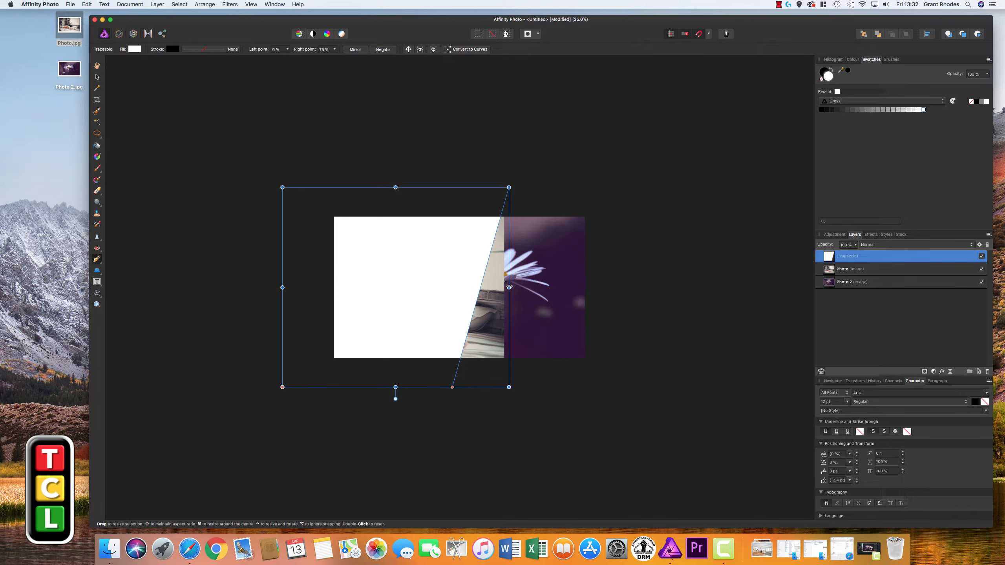
pyautogui.press('super+plus')
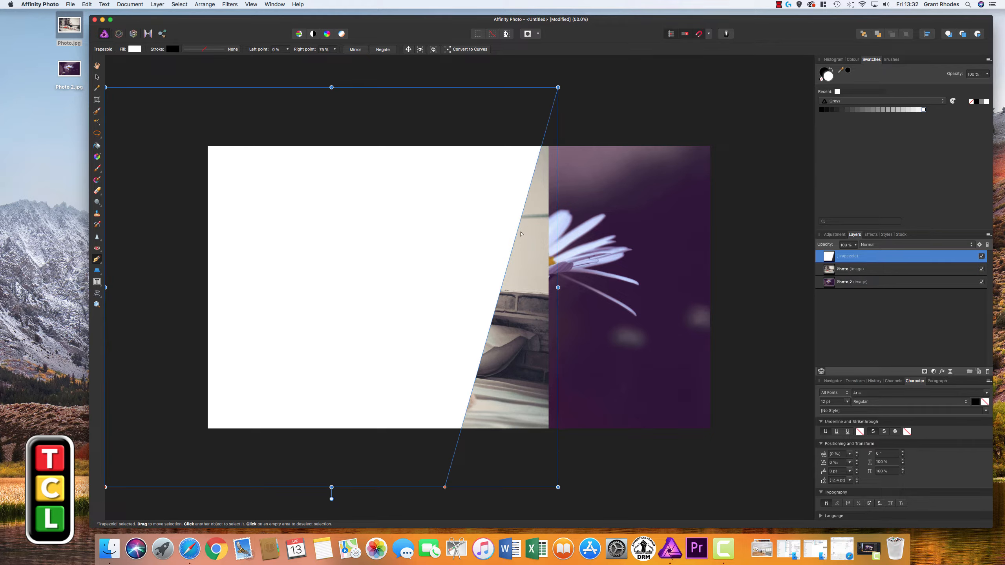
pyautogui.moveTo(448, 483)
pyautogui.mouseDown()
pyautogui.moveTo(325, 489)
pyautogui.moveTo(493, 489)
pyautogui.moveTo(344, 495)
pyautogui.moveTo(438, 497)
pyautogui.mouseUp()
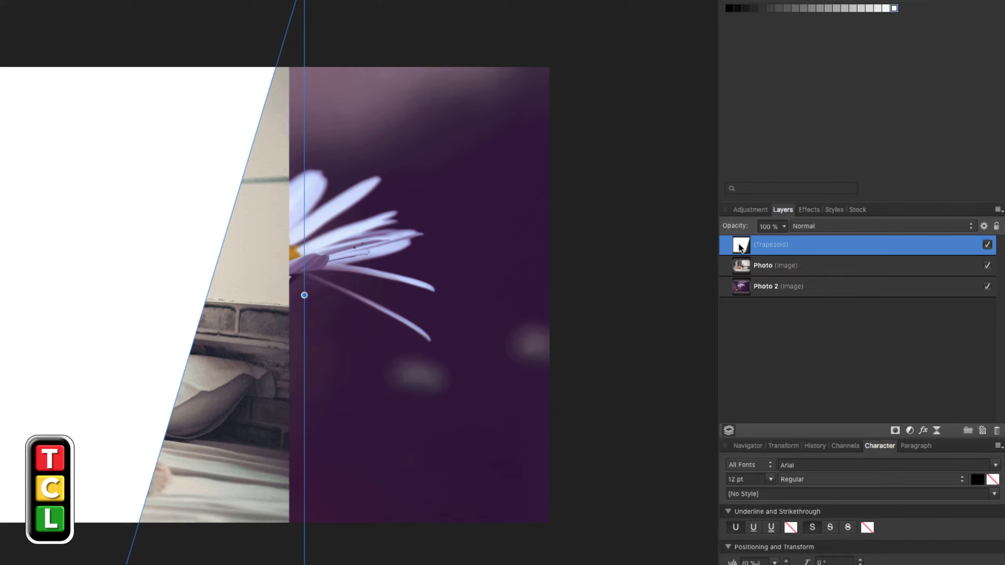
# Step: Apply the trapezoid layer as a mask on the Photo layer
pyautogui.moveTo(738, 244); pyautogui.dragTo(739, 267)
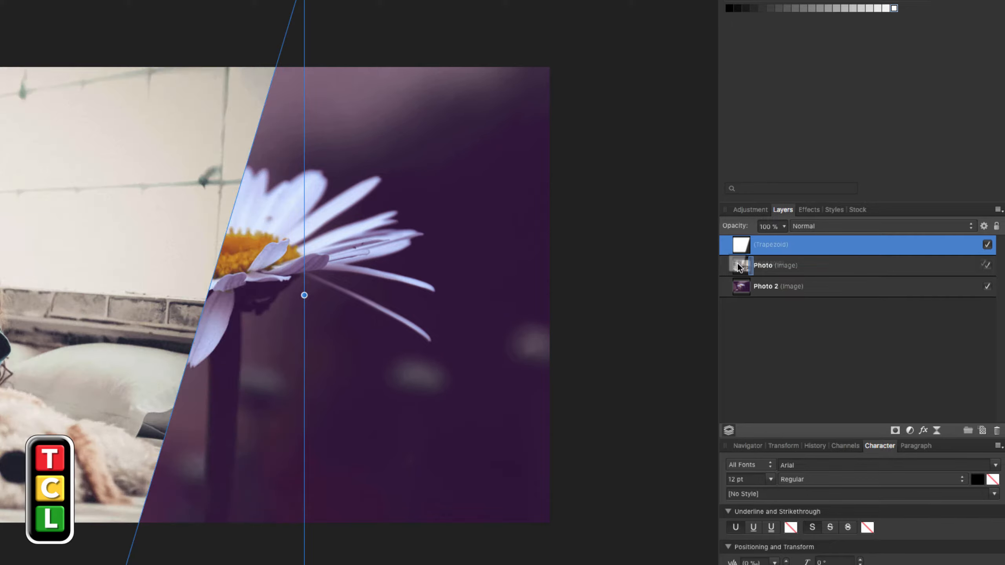
pyautogui.moveTo(737, 264); pyautogui.dragTo(737, 264)
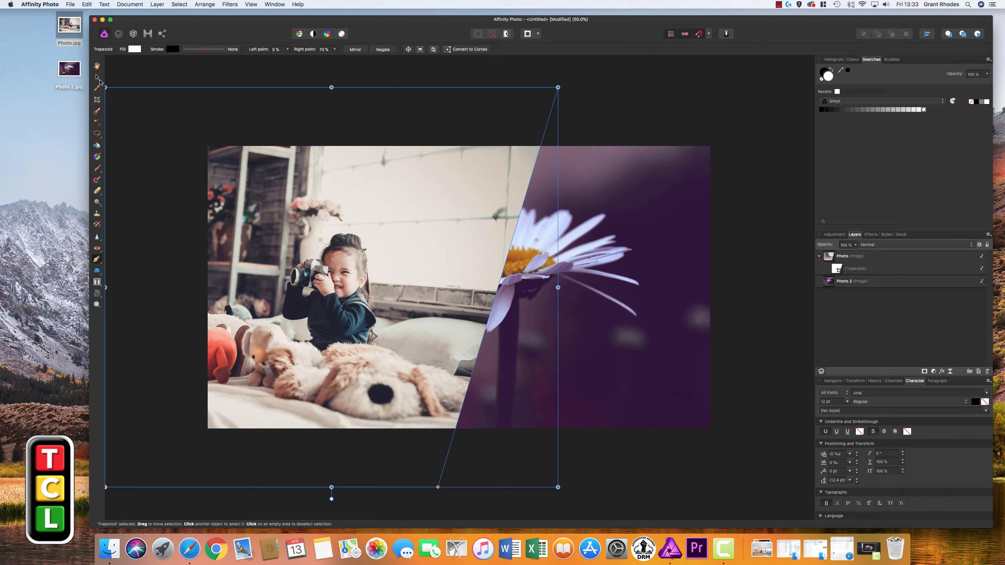
# Step: Shift the trapezoid mask slightly left and down so the diagonal edge sits closer to the canvas centre
pyautogui.press('v')
pyautogui.moveTo(327, 279)
pyautogui.mouseDown()
pyautogui.moveTo(350, 281)
pyautogui.moveTo(293, 279)
pyautogui.moveTo(368, 281)
pyautogui.moveTo(308, 285)
pyautogui.moveTo(348, 288)
pyautogui.moveTo(321, 287)
pyautogui.mouseUp()
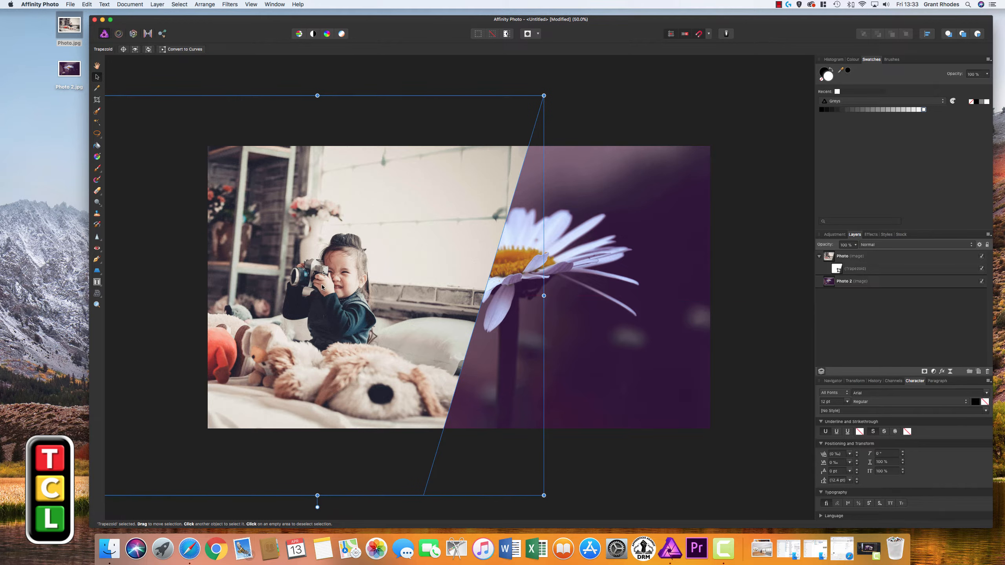
# Step: Move the Photo 2 layer right, stretch its top edge upward, and position the daisy beside the diagonal edge
pyautogui.click(859, 288)
pyautogui.moveTo(594, 334); pyautogui.dragTo(685, 352)
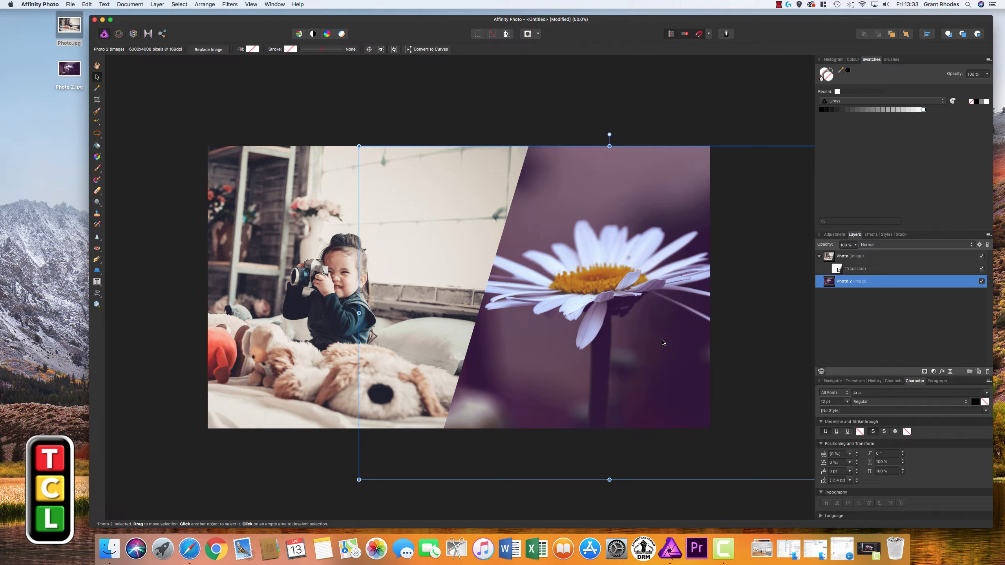
pyautogui.moveTo(609, 146); pyautogui.dragTo(610, 113)
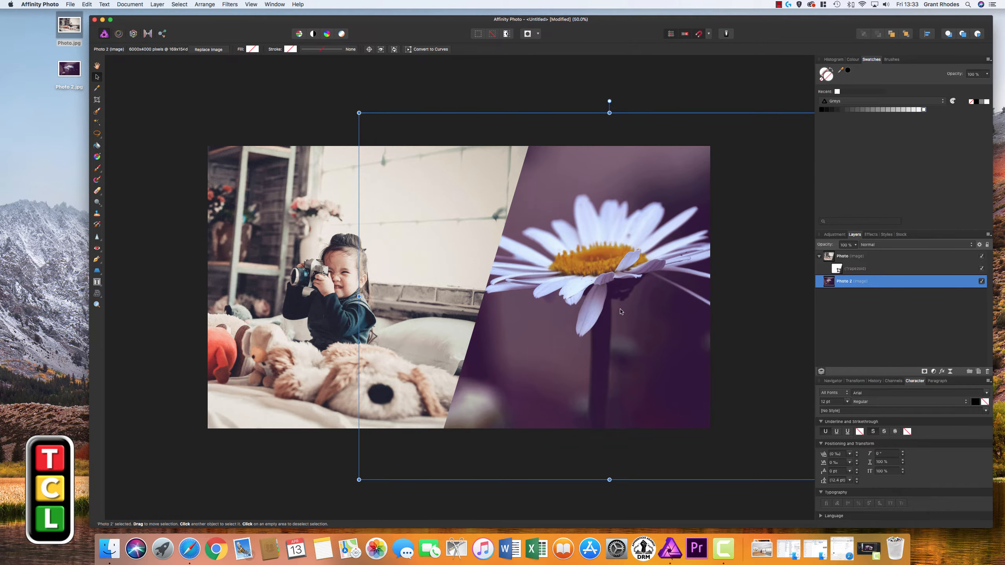
pyautogui.moveTo(620, 310); pyautogui.dragTo(606, 332)
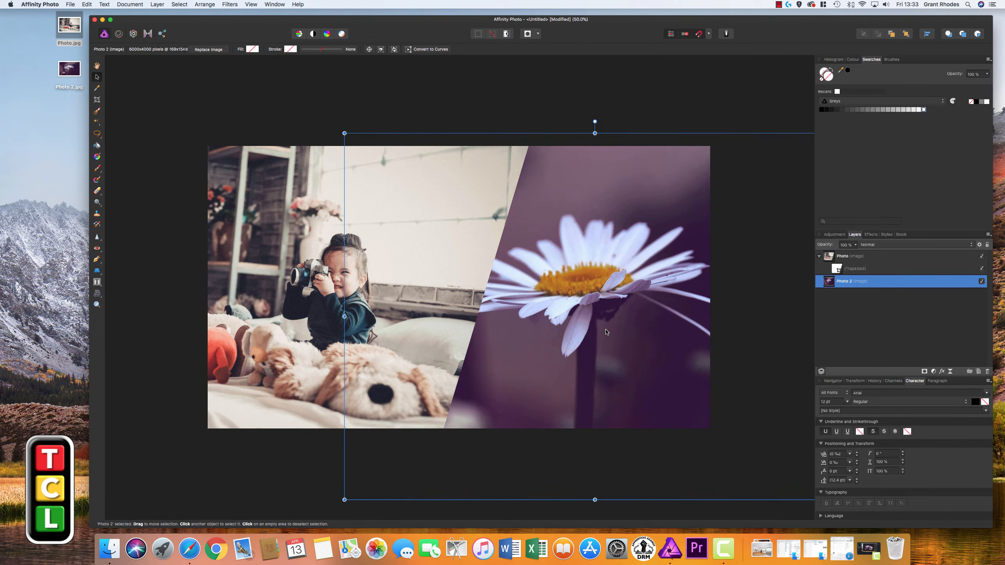
# Step: Move the masked Photo layer slightly left and up on the canvas, and clear the selection
pyautogui.click(393, 332)
pyautogui.moveTo(393, 331); pyautogui.dragTo(366, 324)
pyautogui.click(574, 433)
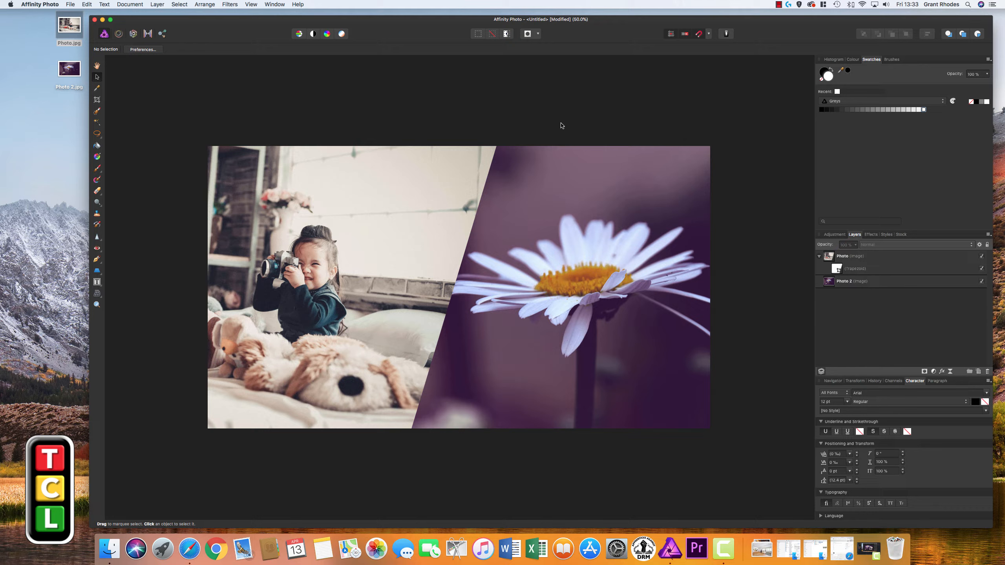
# Step: Create a new web document with the WQHD preset at 2560 x 1440 px and a transparent background
pyautogui.click(70, 4)
pyautogui.click(80, 14)
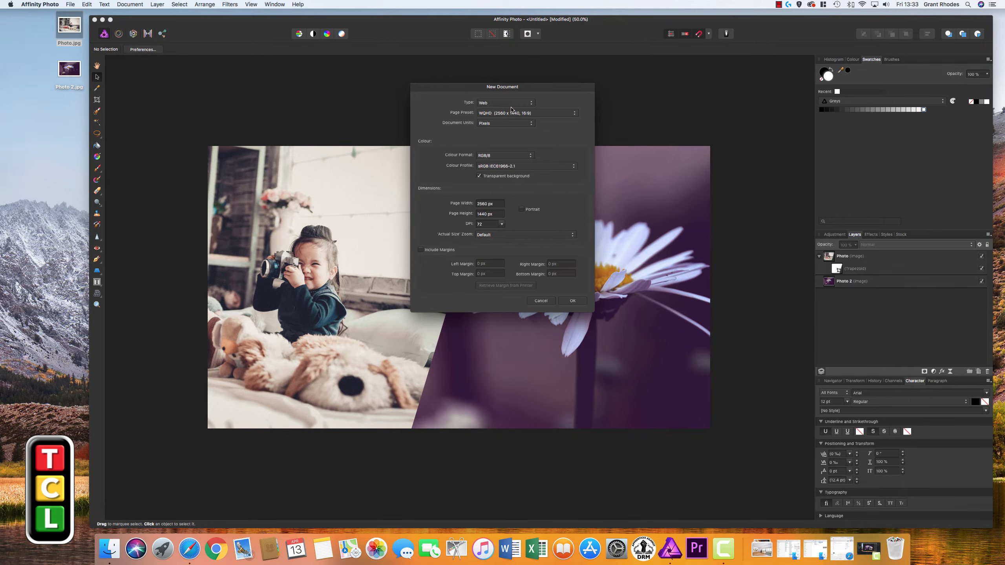
pyautogui.click(572, 301)
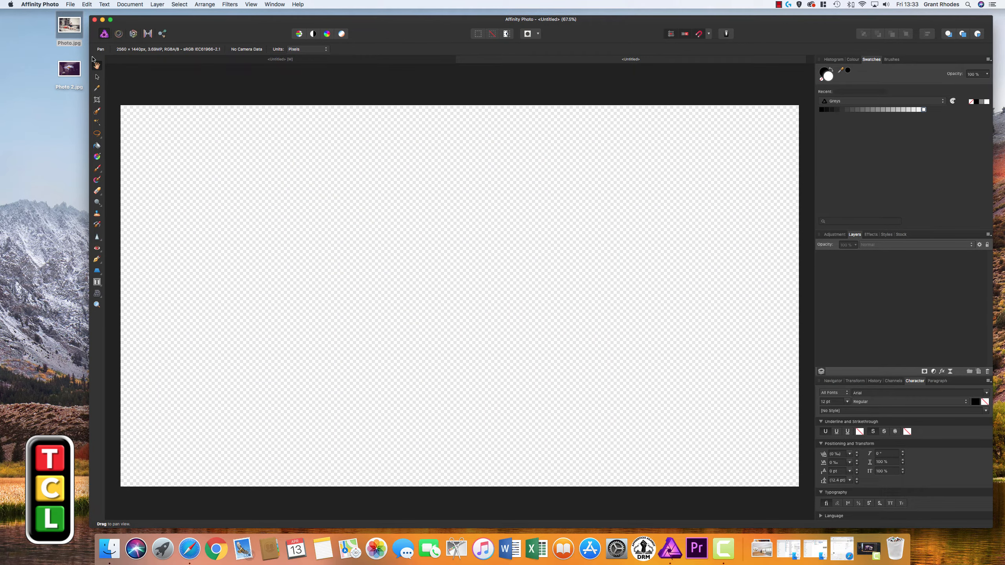
# Step: Place Photo 2.jpg in the new document, scale it down and centre the daisy over the canvas
pyautogui.moveTo(73, 77); pyautogui.dragTo(494, 296)
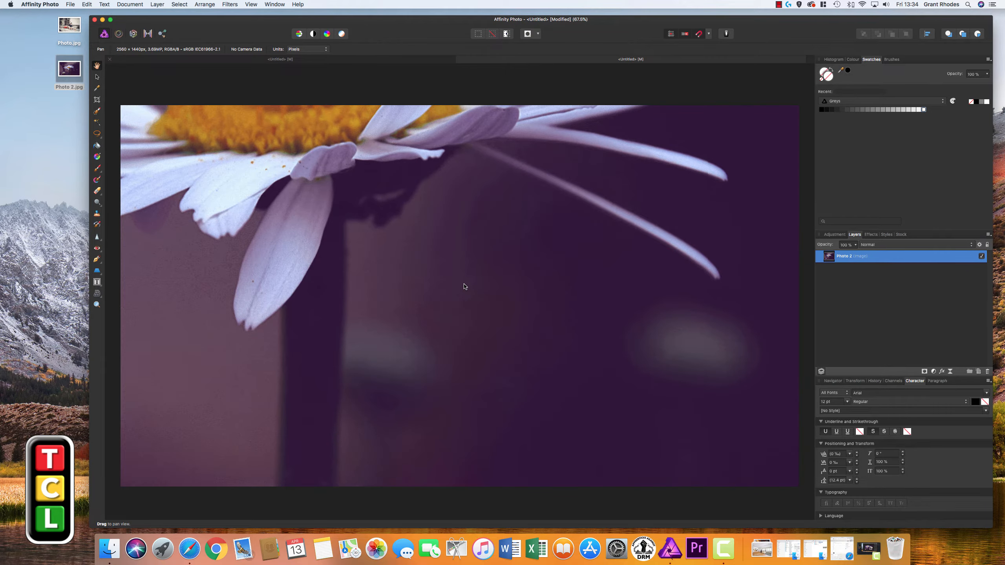
pyautogui.press('super+minus')
pyautogui.press('super+minus')
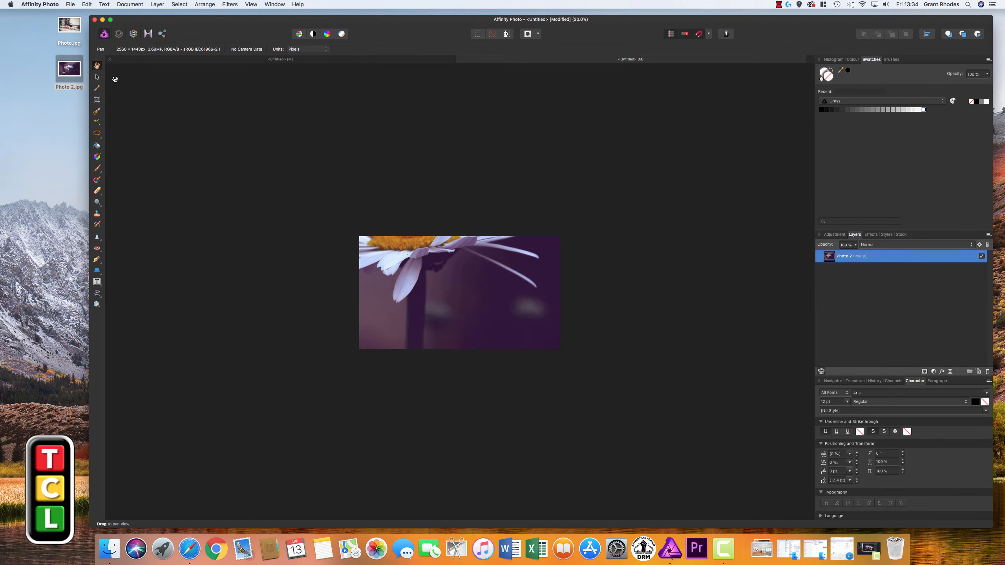
pyautogui.click(97, 77)
pyautogui.moveTo(189, 112); pyautogui.dragTo(381, 240)
pyautogui.moveTo(548, 363); pyautogui.dragTo(487, 336)
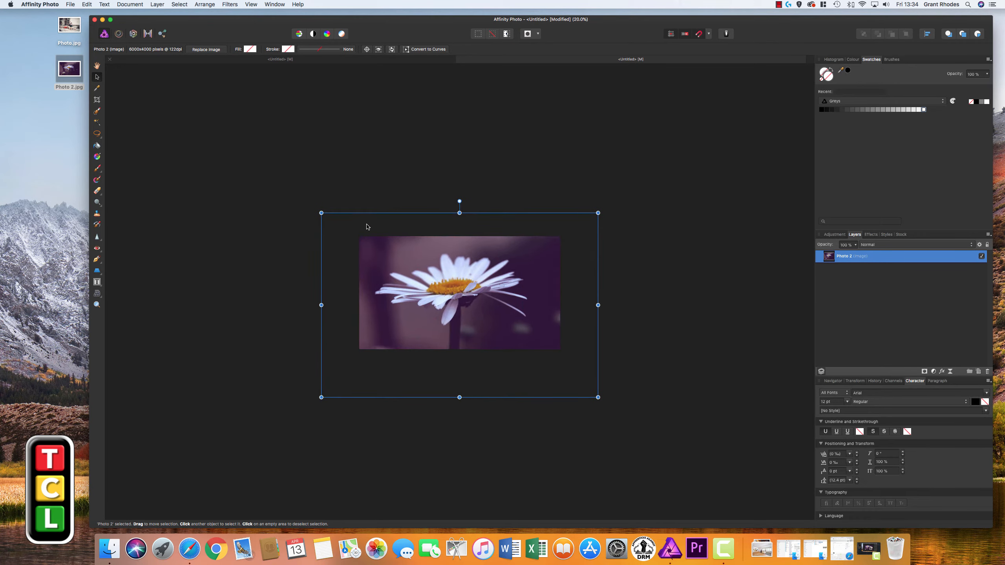
# Step: Shrink and reposition Photo 2, stretch its right side to the canvas edge, and deselect it
pyautogui.moveTo(321, 213); pyautogui.dragTo(386, 253)
pyautogui.moveTo(462, 318); pyautogui.dragTo(410, 287)
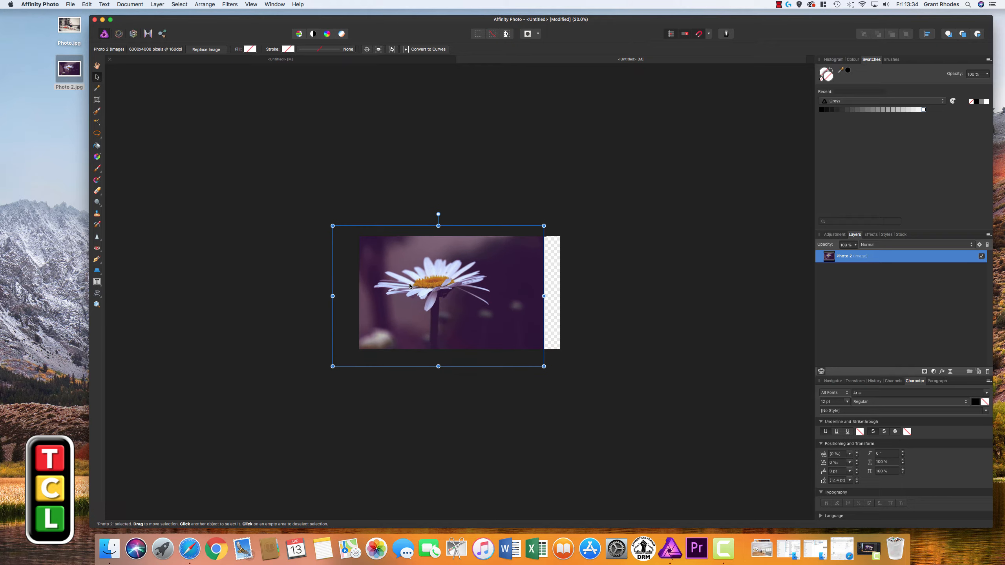
pyautogui.moveTo(542, 296); pyautogui.dragTo(560, 296)
pyautogui.moveTo(463, 277); pyautogui.dragTo(463, 274)
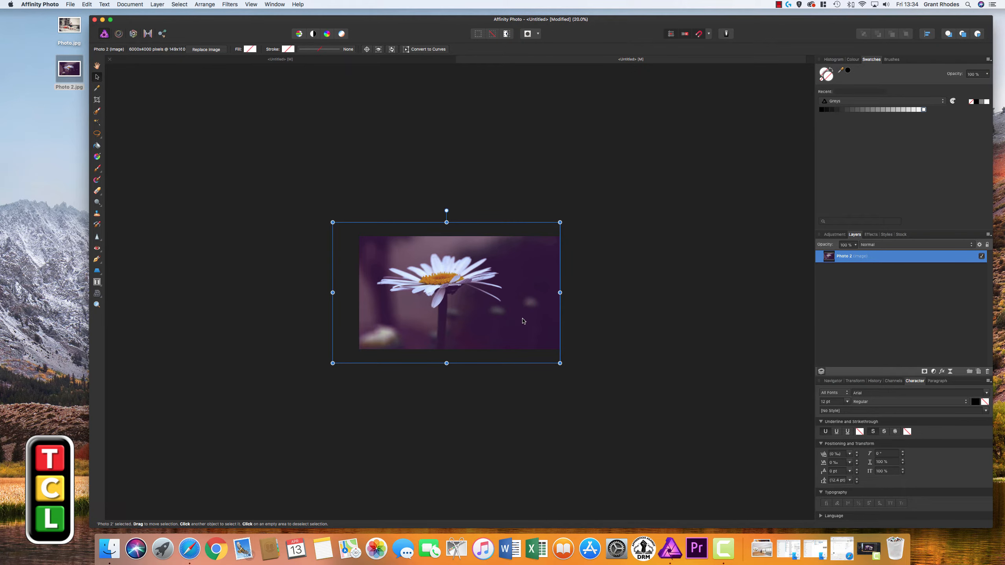
pyautogui.press('super+equal')
pyautogui.press('super+equal')
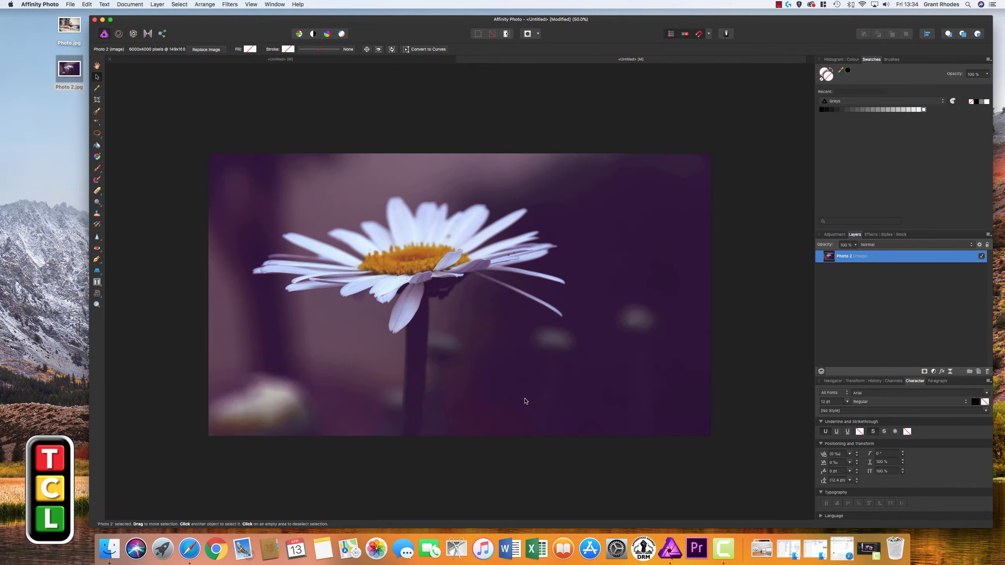
pyautogui.click(463, 96)
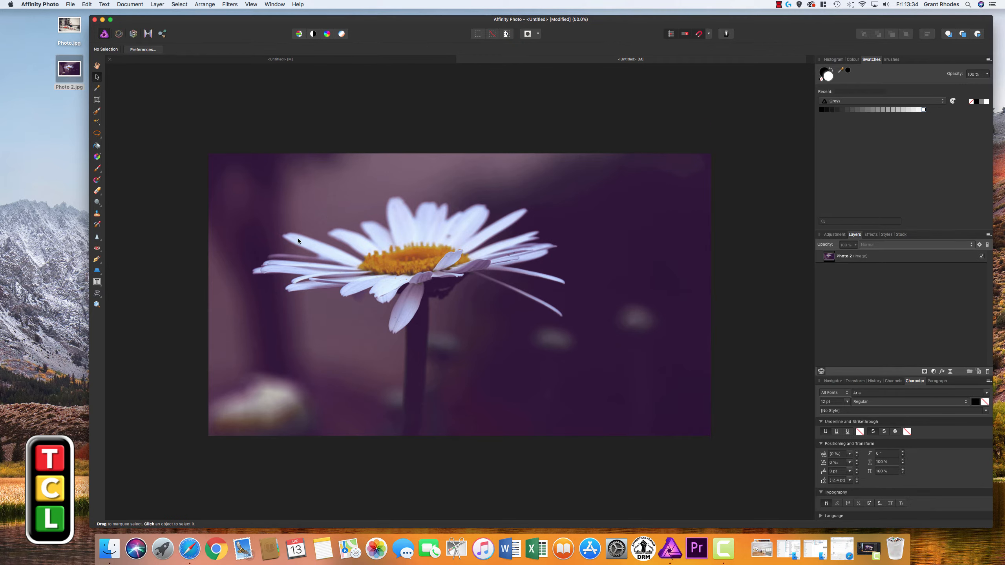
# Step: Place Photo.jpg as a new layer directly above the Photo 2 layer
pyautogui.click(842, 261)
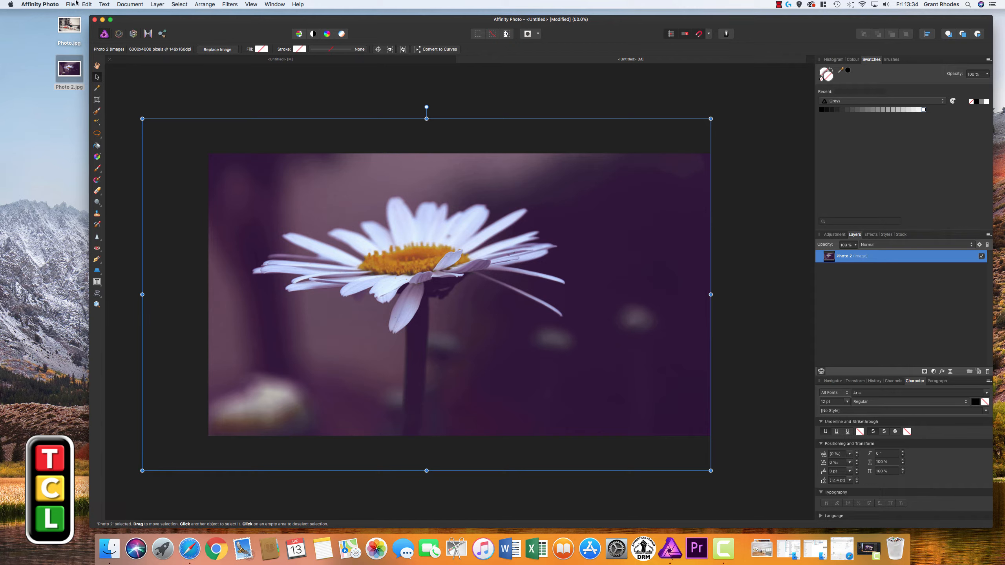
pyautogui.click(67, 28)
pyautogui.moveTo(67, 28); pyautogui.dragTo(396, 294)
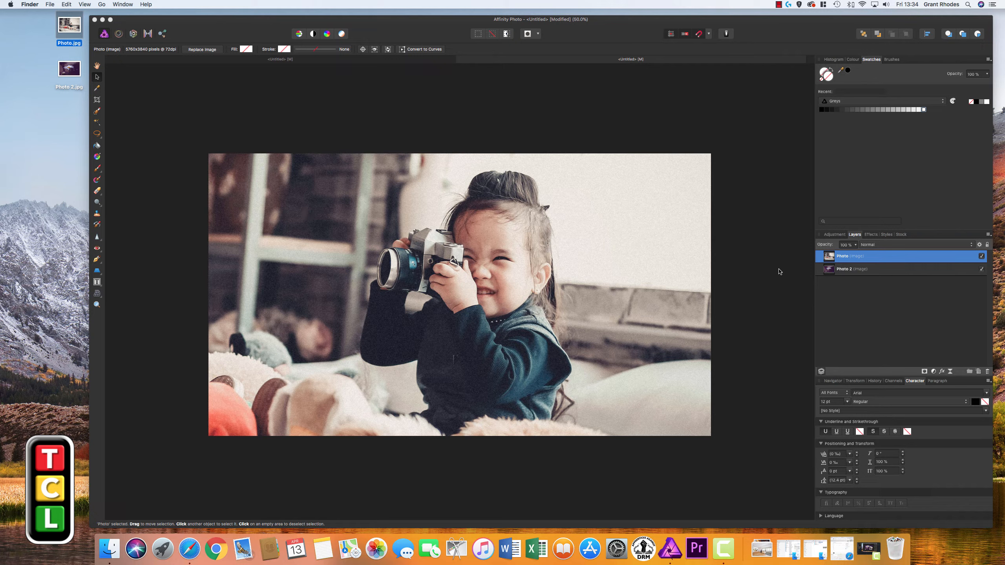
pyautogui.click(832, 271)
pyautogui.press('super+minus')
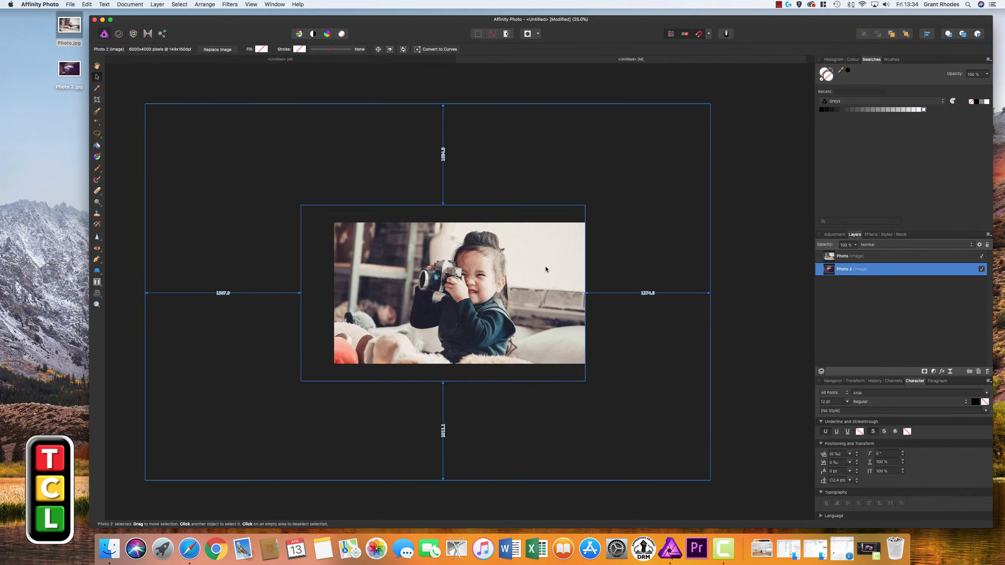
pyautogui.moveTo(300, 205); pyautogui.dragTo(317, 215)
pyautogui.press('super+z')
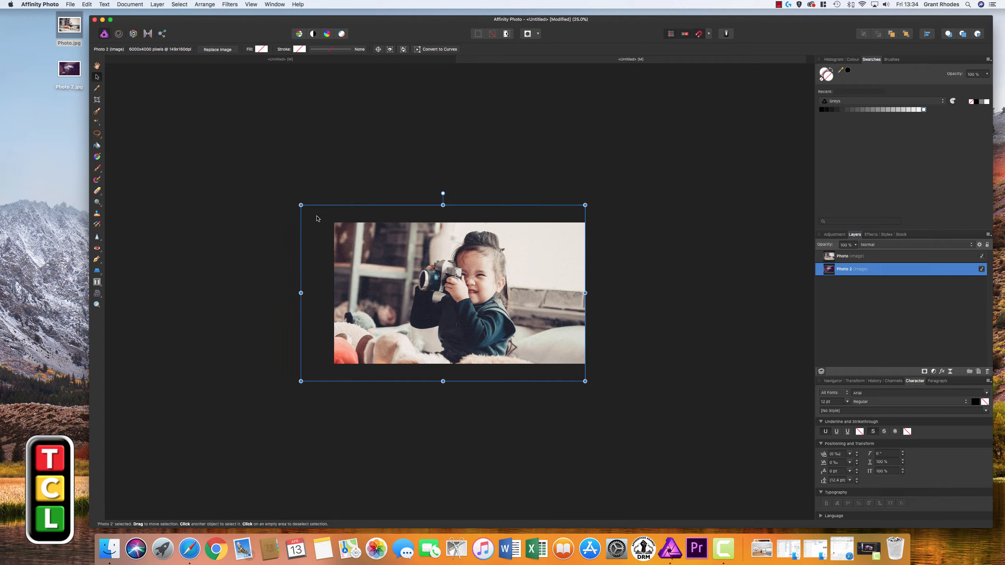
# Step: Scale down the Photo layer and position it over the lower-right part of the canvas with the child inside
pyautogui.click(881, 258)
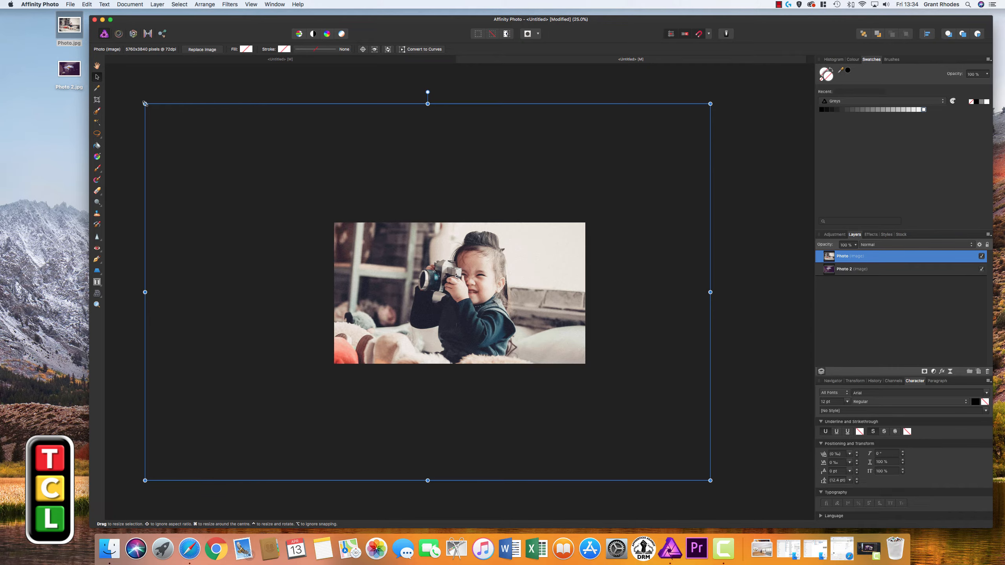
pyautogui.moveTo(145, 103); pyautogui.dragTo(496, 332)
pyautogui.moveTo(618, 445); pyautogui.dragTo(546, 363)
pyautogui.press('super+equal')
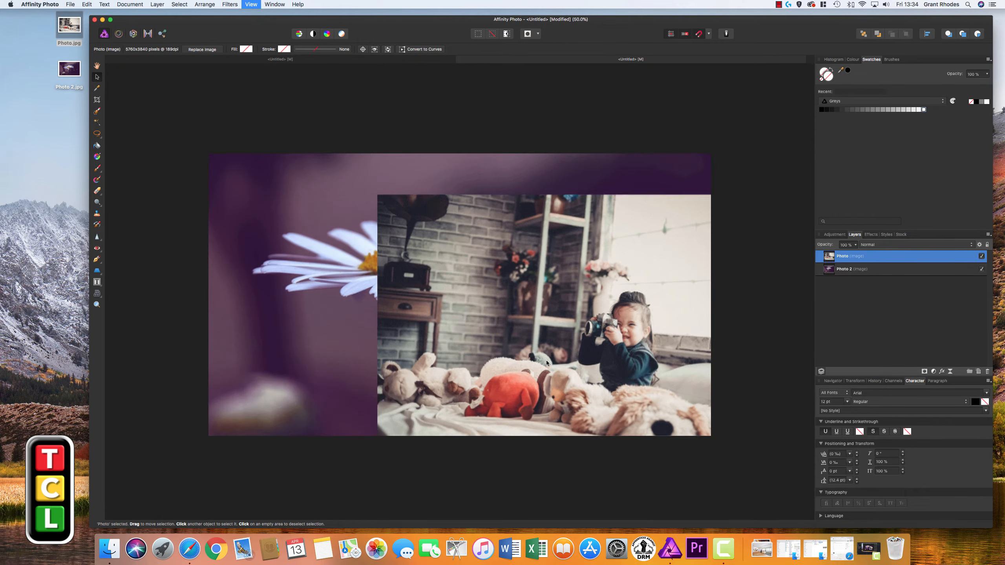
pyautogui.moveTo(433, 242)
pyautogui.mouseDown()
pyautogui.moveTo(428, 327)
pyautogui.moveTo(434, 257)
pyautogui.mouseUp()
pyautogui.moveTo(510, 278); pyautogui.dragTo(507, 277)
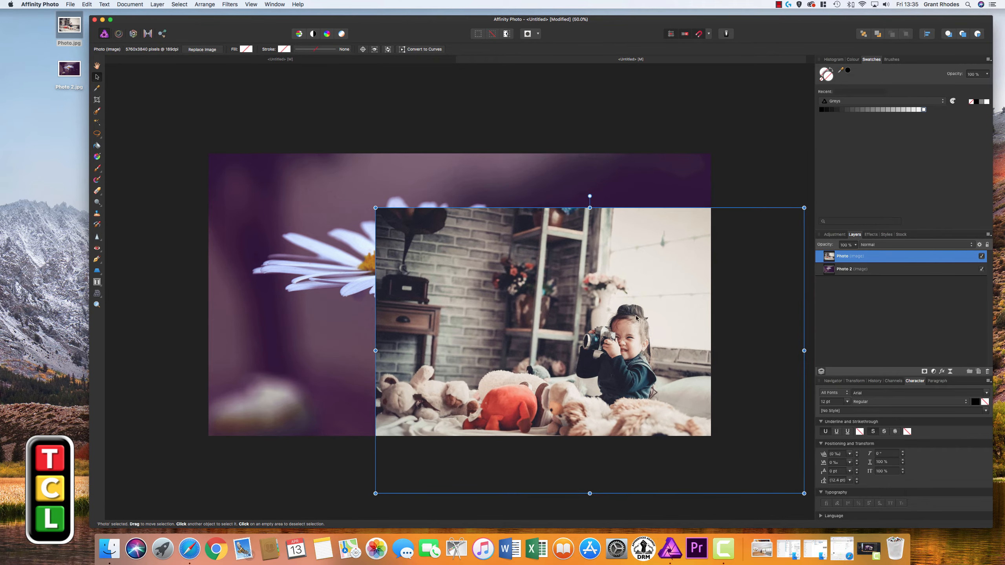
pyautogui.moveTo(590, 314); pyautogui.dragTo(588, 292)
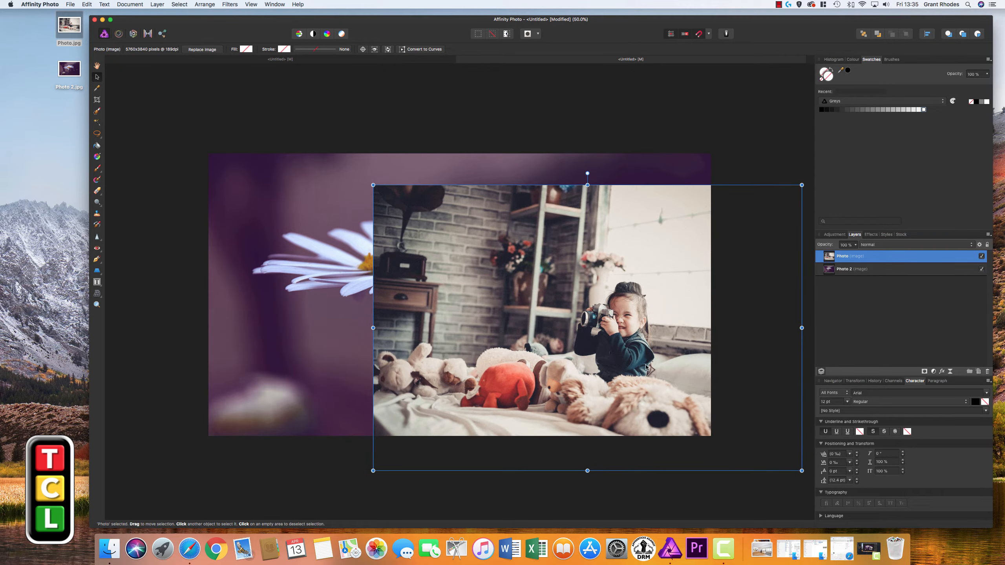
pyautogui.moveTo(587, 356); pyautogui.dragTo(580, 370)
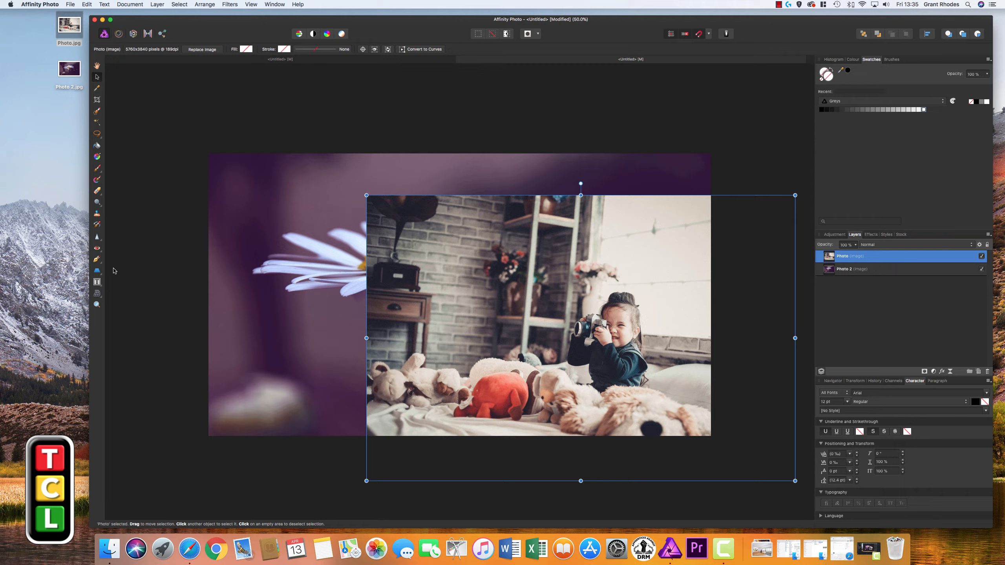
# Step: Draw a white five-pointed star with the Star Tool above the Photo layer, overlapping the canvas's upper-left corner
pyautogui.click(872, 272)
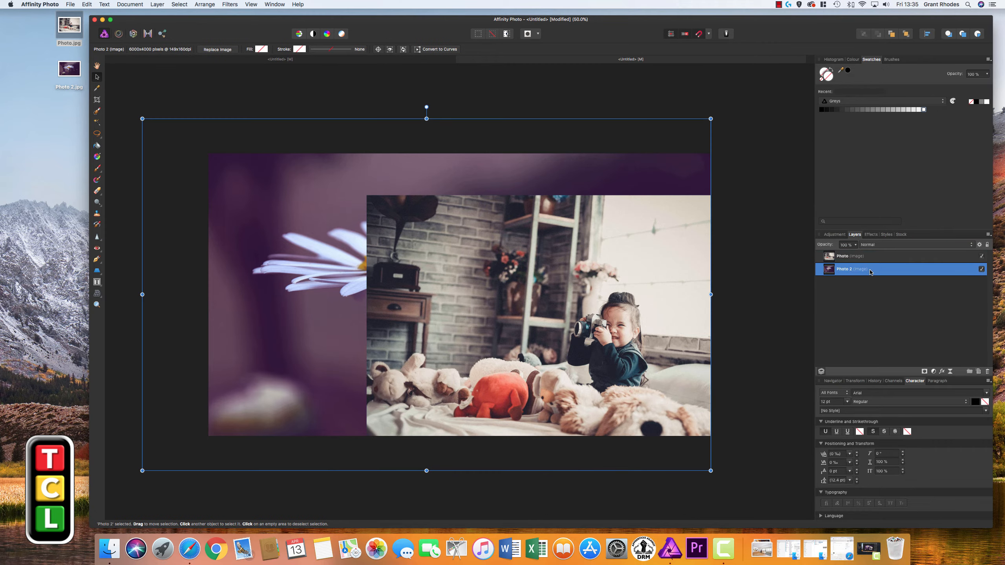
pyautogui.click(873, 258)
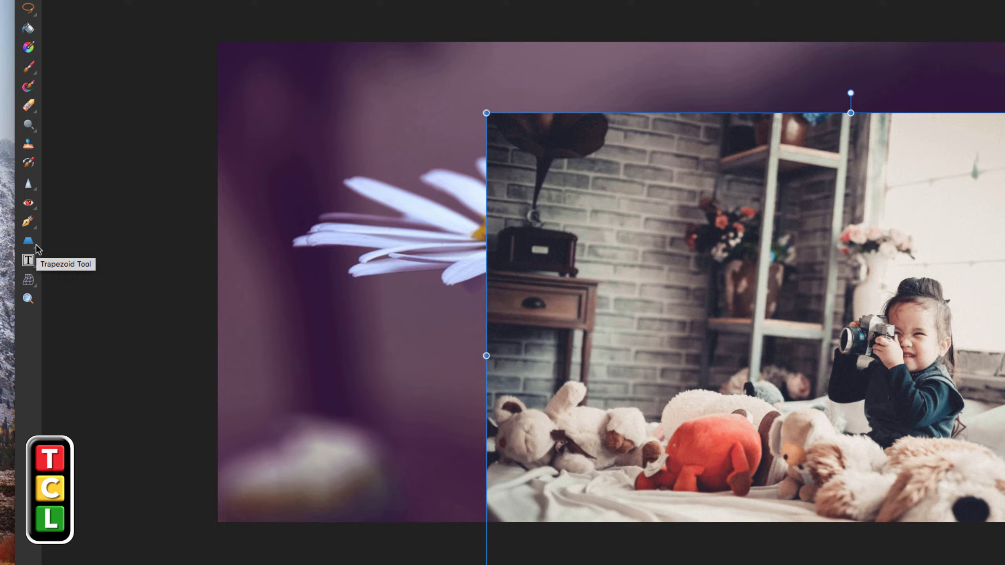
pyautogui.click(101, 273)
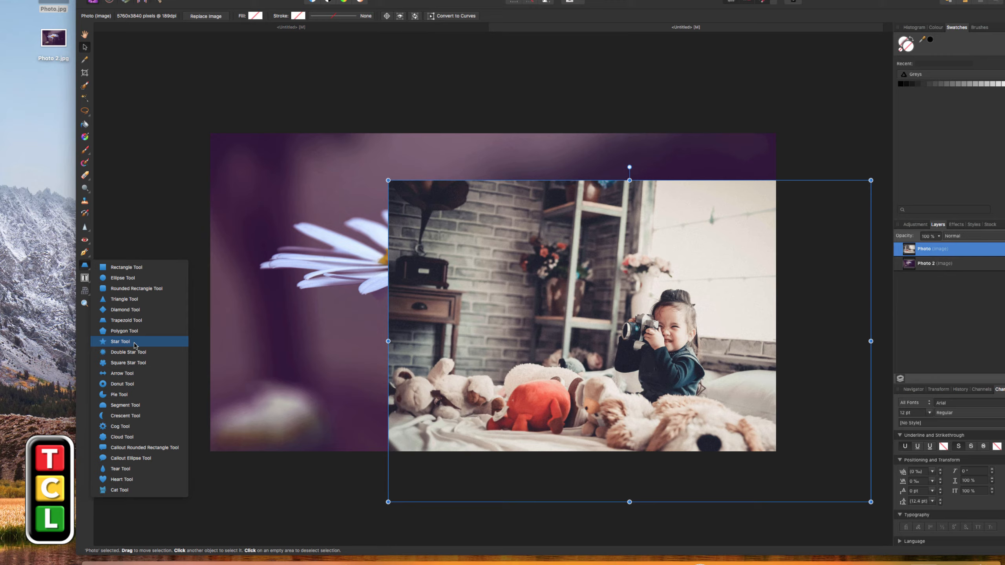
pyautogui.click(104, 357)
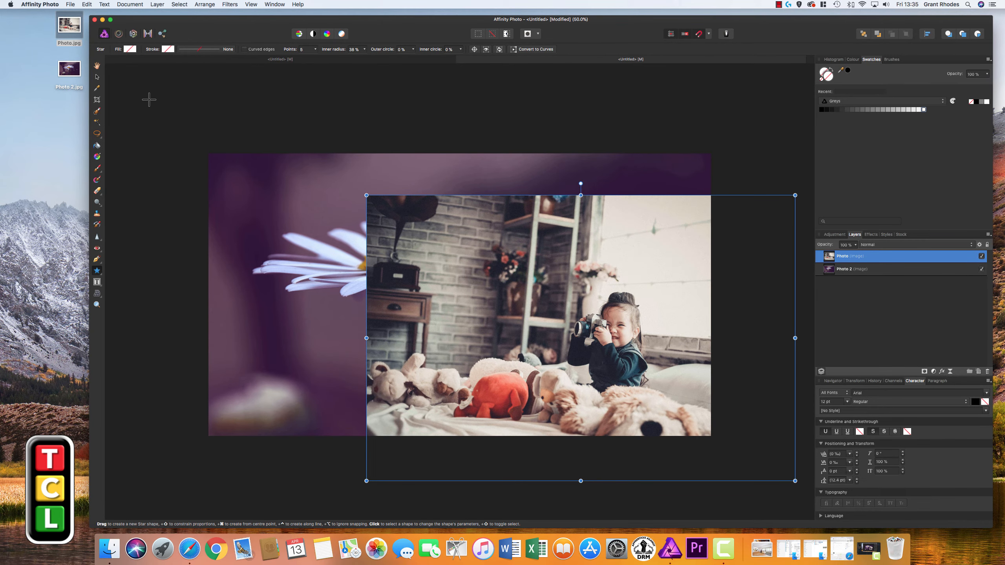
pyautogui.press('super+minus')
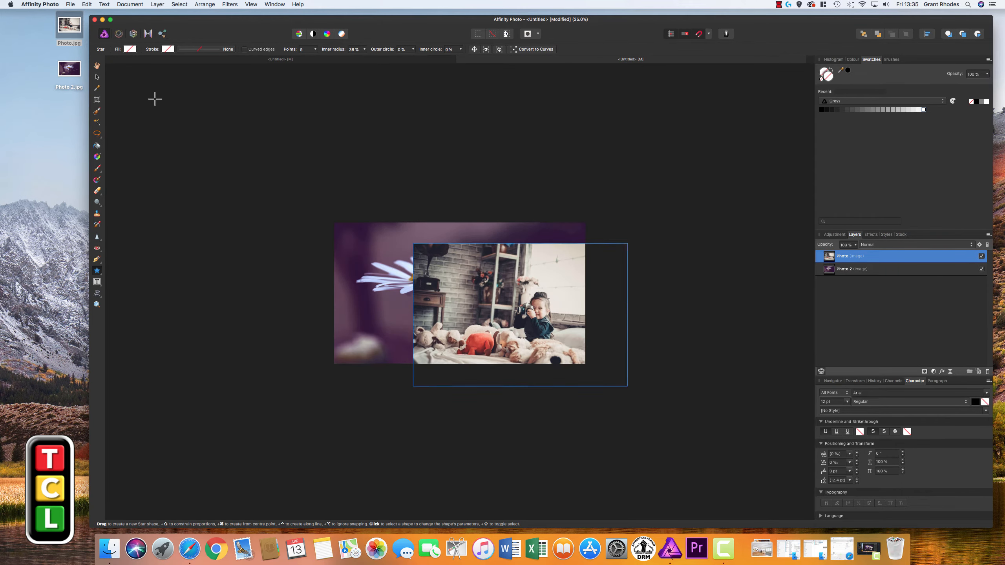
pyautogui.moveTo(265, 162)
pyautogui.mouseDown()
pyautogui.moveTo(402, 313)
pyautogui.moveTo(433, 327)
pyautogui.mouseUp()
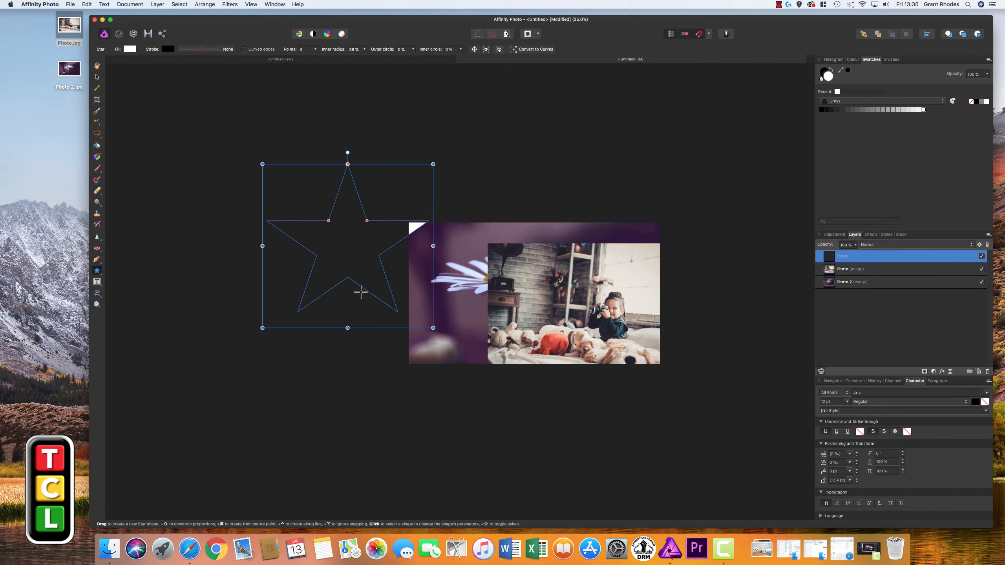
# Step: Reshape the star into a rounded flower with an inner radius of 56% and an outer circle of 100%
pyautogui.click(97, 78)
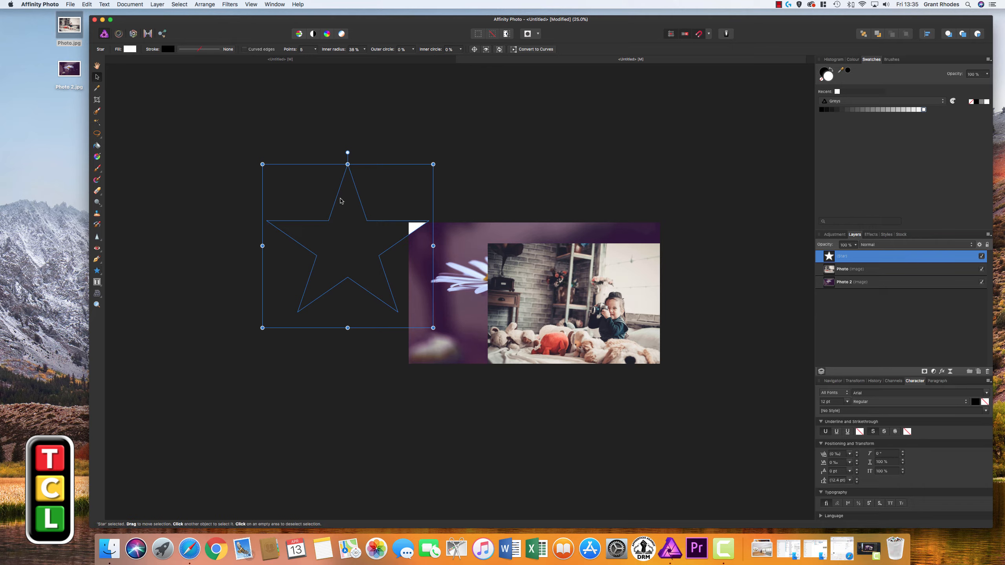
pyautogui.press('a')
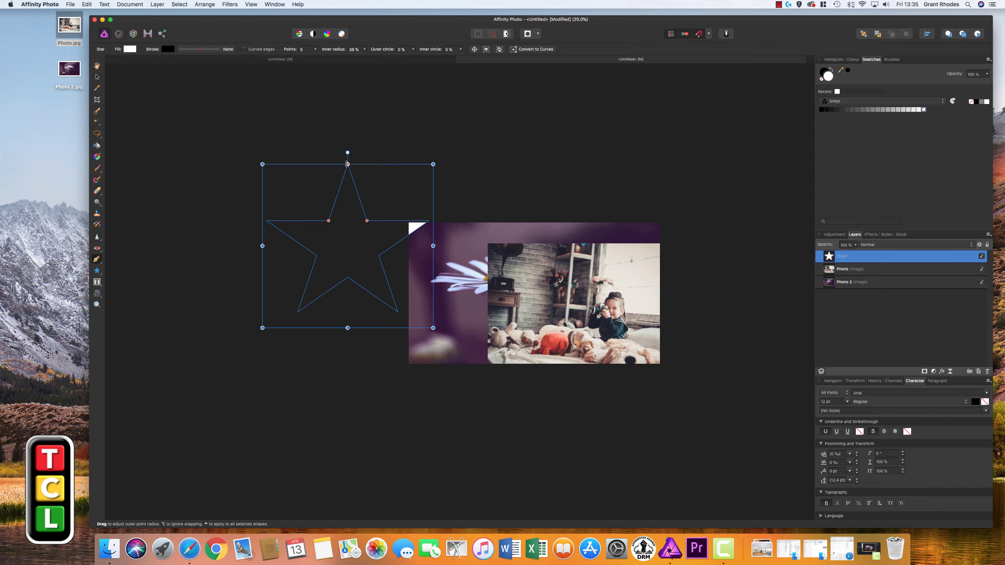
pyautogui.moveTo(348, 164); pyautogui.dragTo(381, 214)
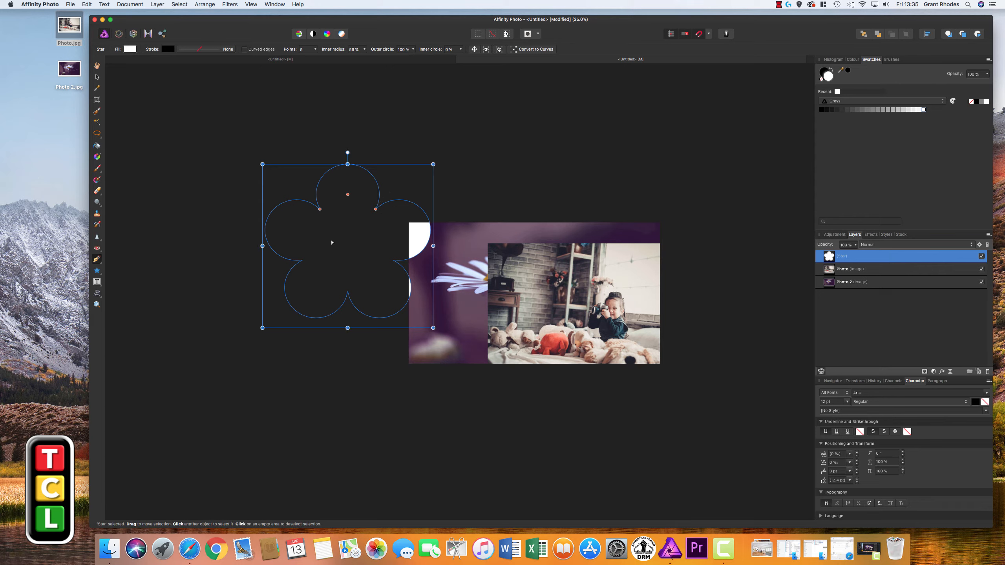
# Step: Scale down the flower shape and move it over the child in the lower-right part of the photo
pyautogui.moveTo(262, 163); pyautogui.dragTo(293, 191)
pyautogui.moveTo(359, 268); pyautogui.dragTo(518, 311)
pyautogui.moveTo(449, 235); pyautogui.dragTo(486, 272)
pyautogui.moveTo(538, 328); pyautogui.dragTo(610, 322)
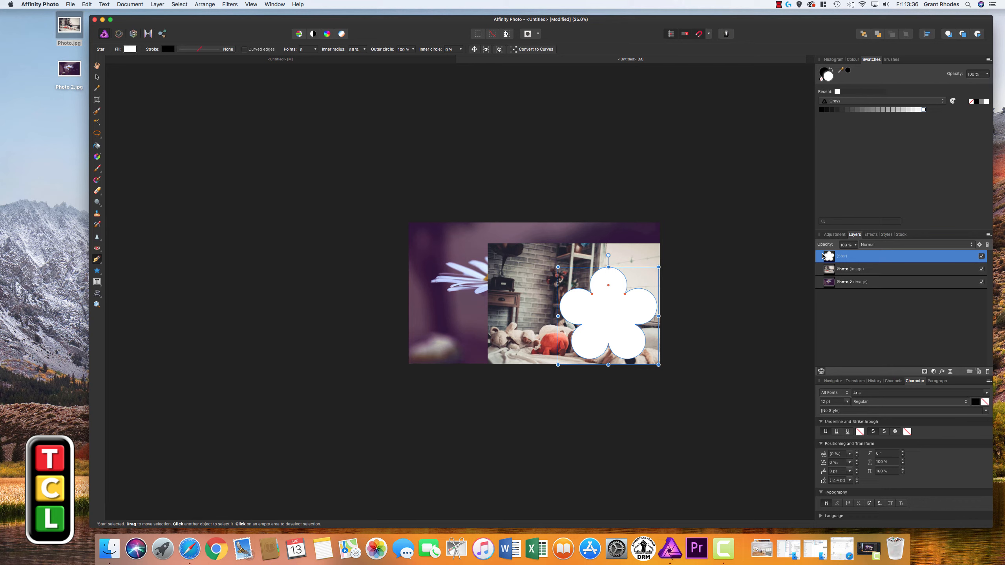
pyautogui.press('super+equal')
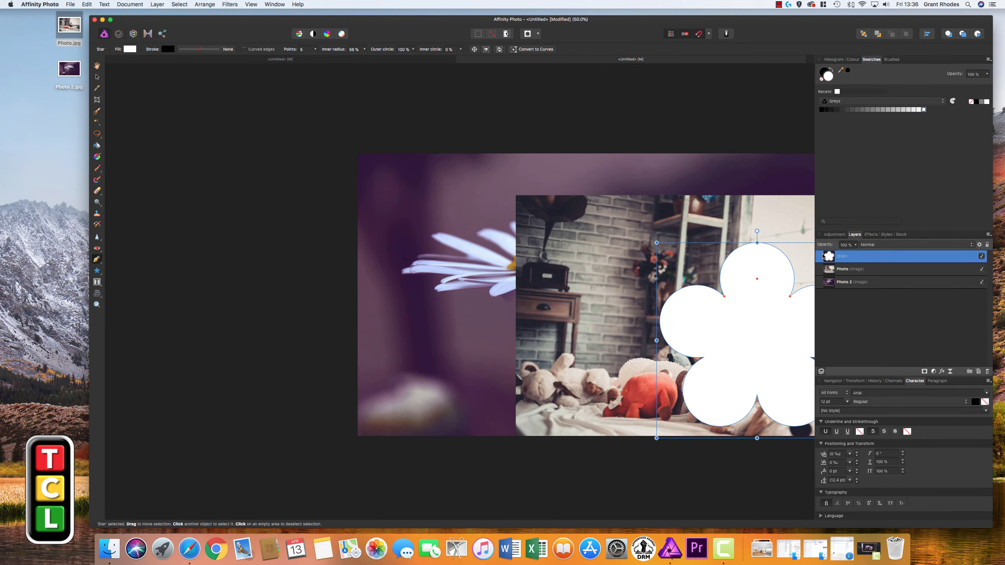
pyautogui.press('super+equal')
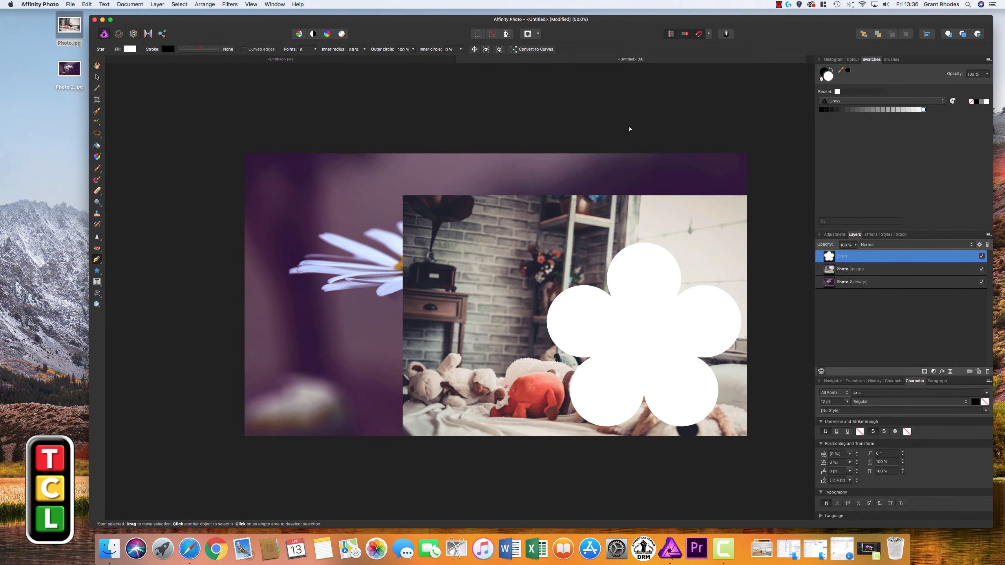
# Step: Mask the Photo layer with the flower shape so the child shows only inside the petals over Photo 2
pyautogui.press('super+minus')
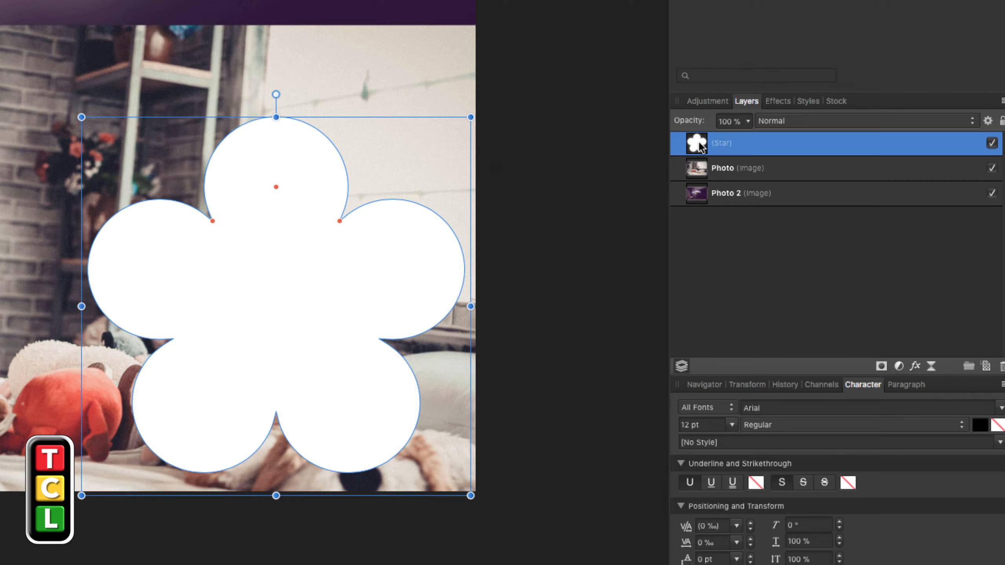
pyautogui.moveTo(698, 141); pyautogui.dragTo(700, 167)
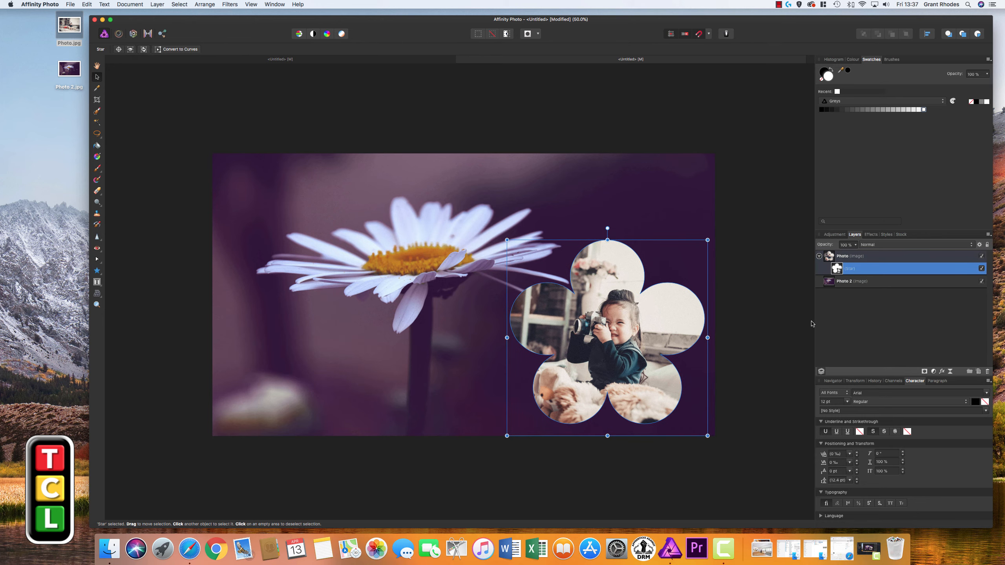
# Step: Shift only the flower mask slightly to the right over the Photo layer, keeping the child's picture in place
pyautogui.click(854, 256)
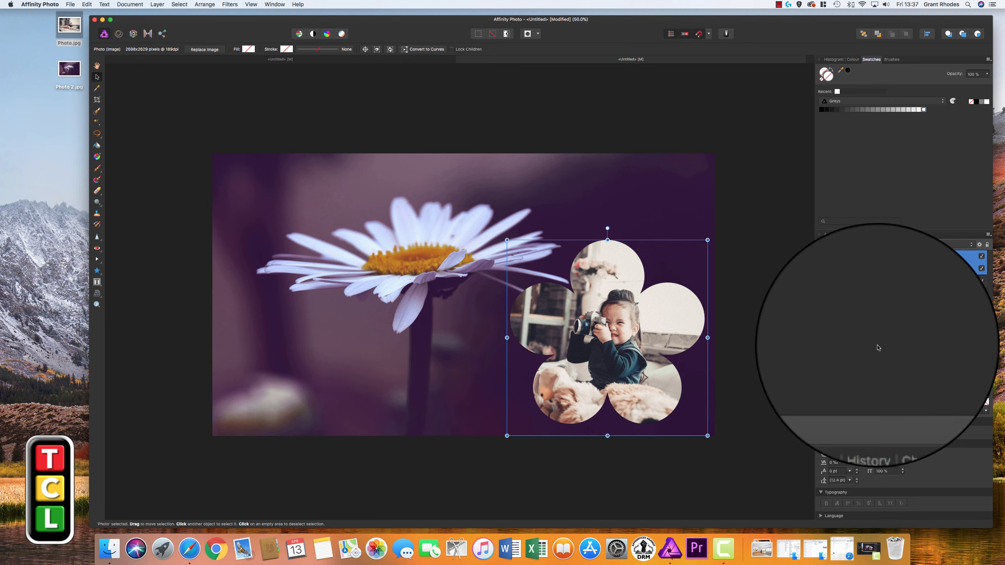
pyautogui.click(837, 271)
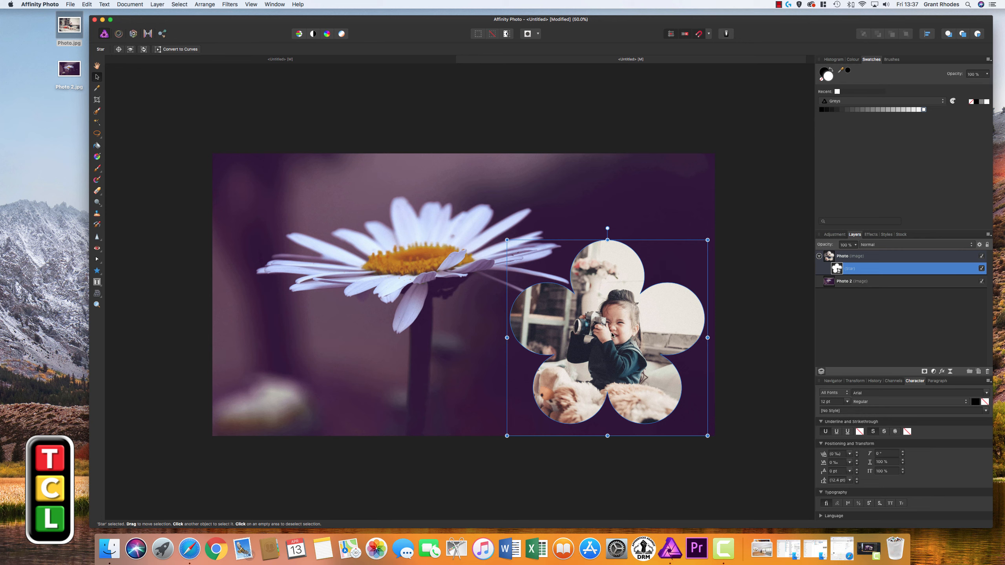
pyautogui.moveTo(633, 345); pyautogui.dragTo(639, 345)
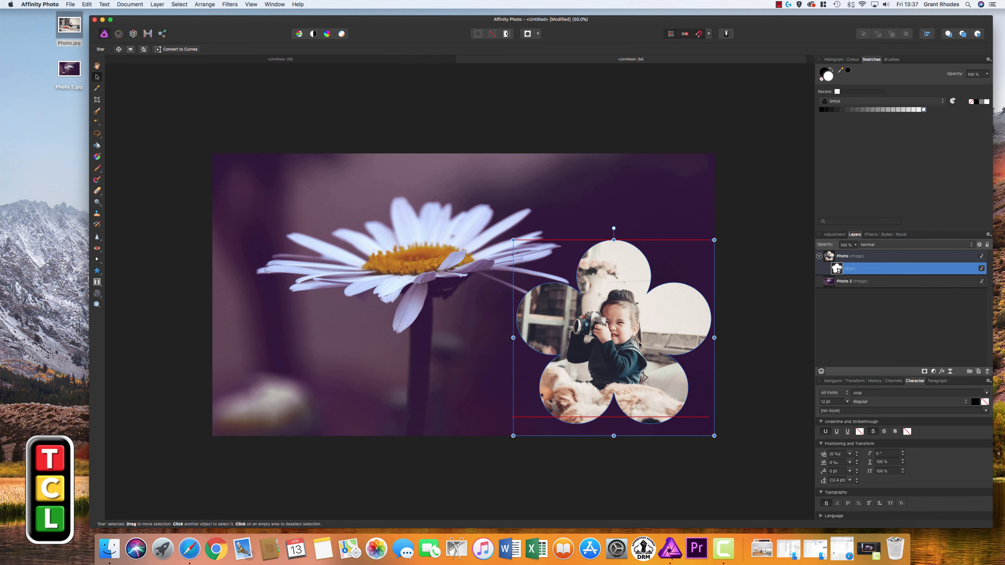
# Step: Move the Photo layer together with its flower mask slightly down and to the left, and clear the selection
pyautogui.click(831, 257)
pyautogui.moveTo(618, 353)
pyautogui.mouseDown()
pyautogui.moveTo(629, 354)
pyautogui.moveTo(616, 358)
pyautogui.mouseUp()
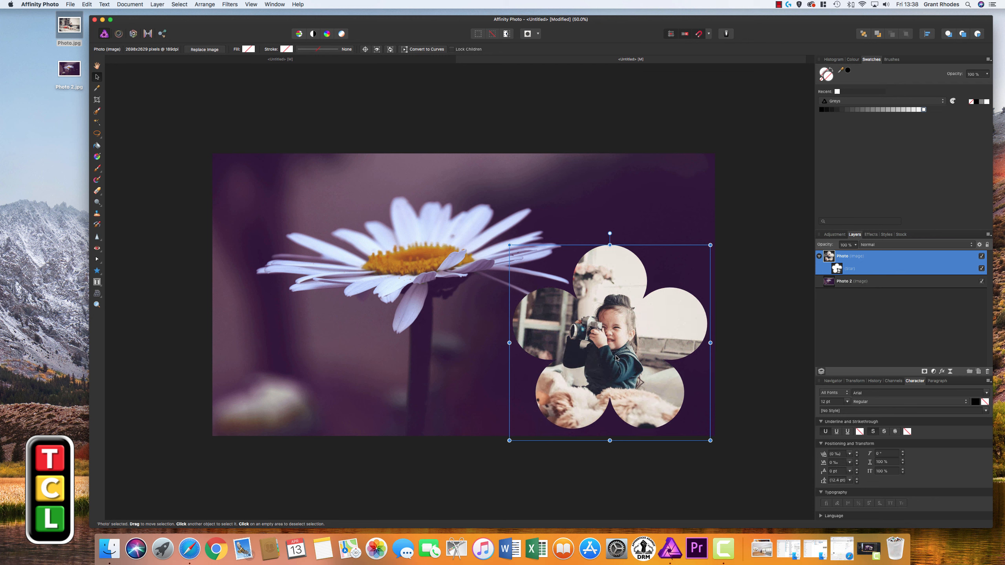
pyautogui.click(775, 370)
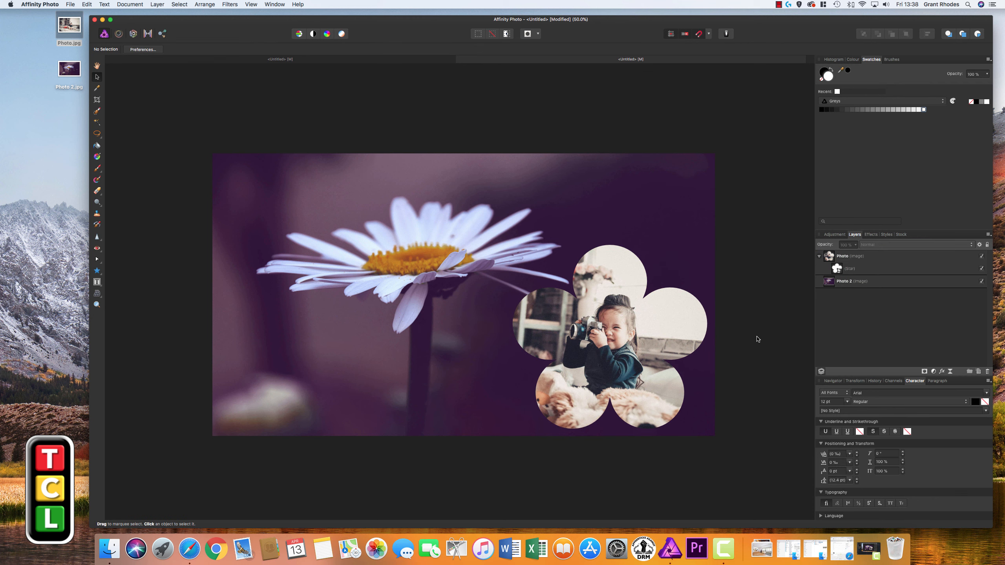